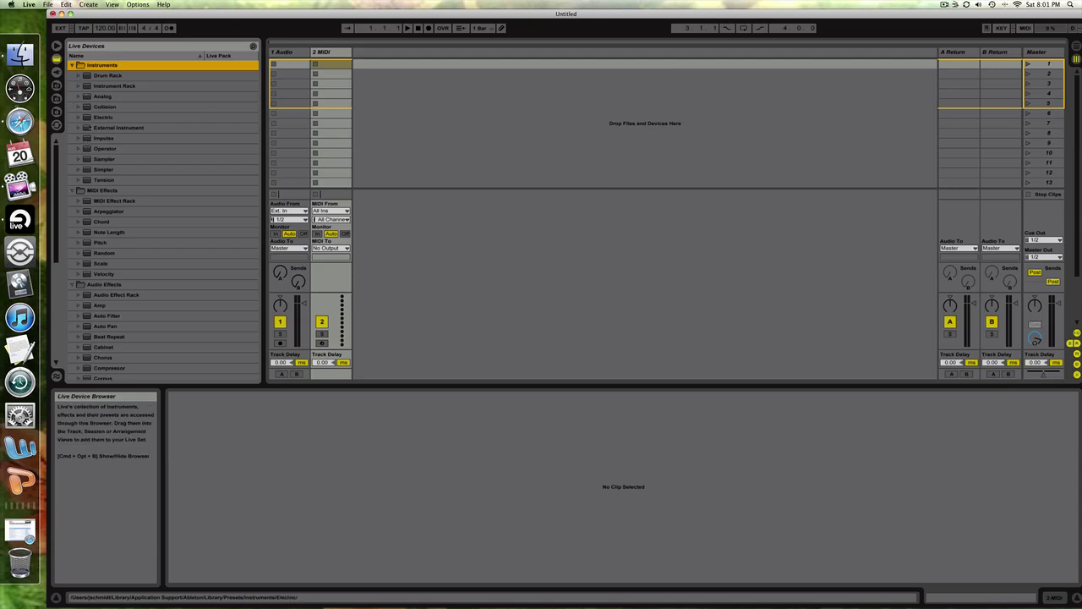
Step: Load the 808 Hi toms Drum Rack preset onto the MIDI track
left_click(79, 75)
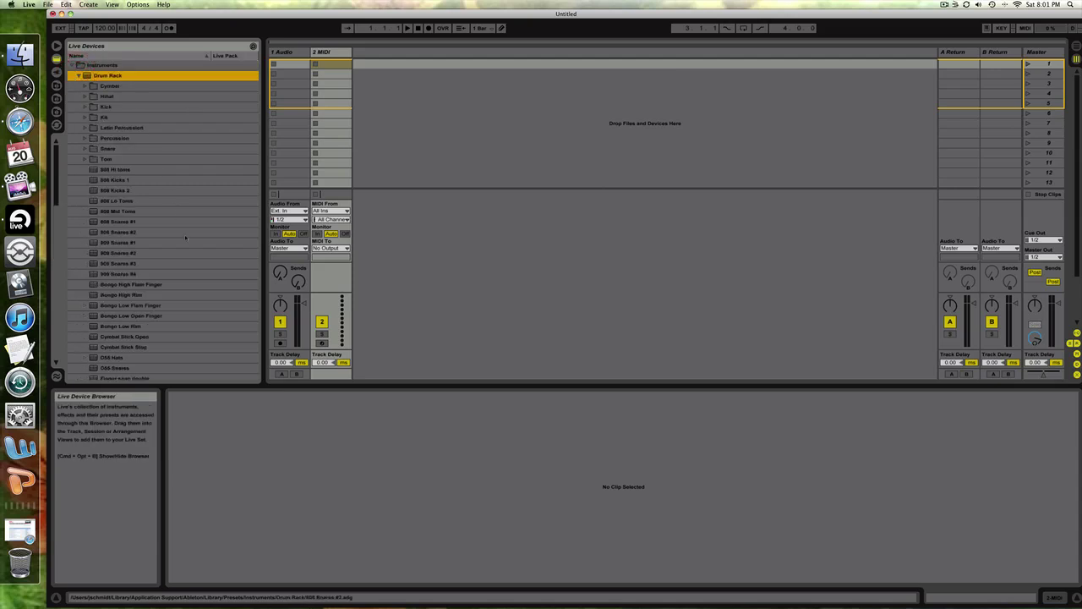
left_click(133, 212)
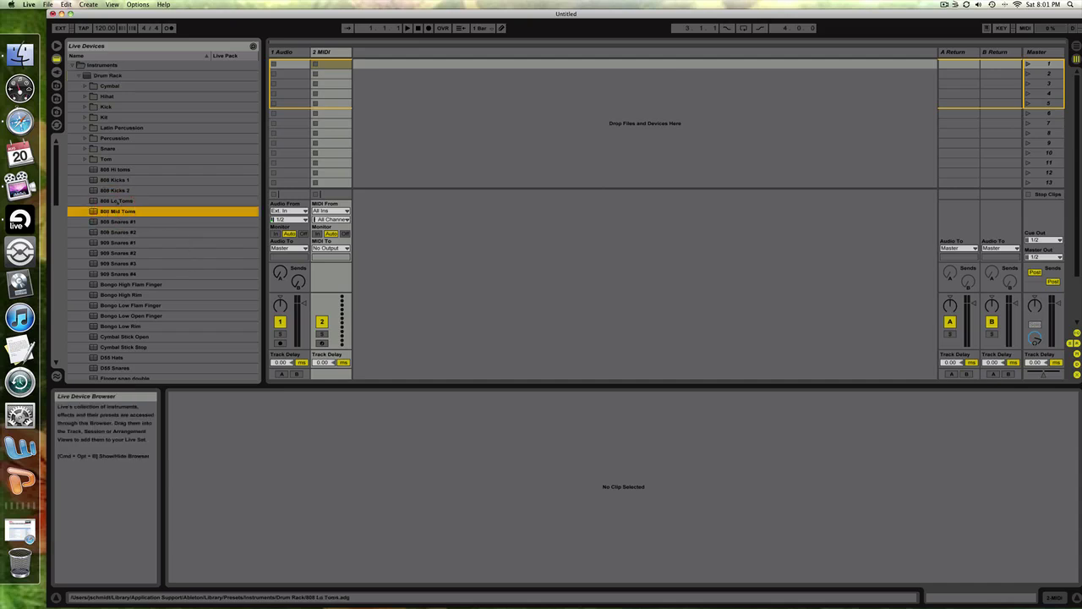
left_click_drag(108, 170, 374, 53)
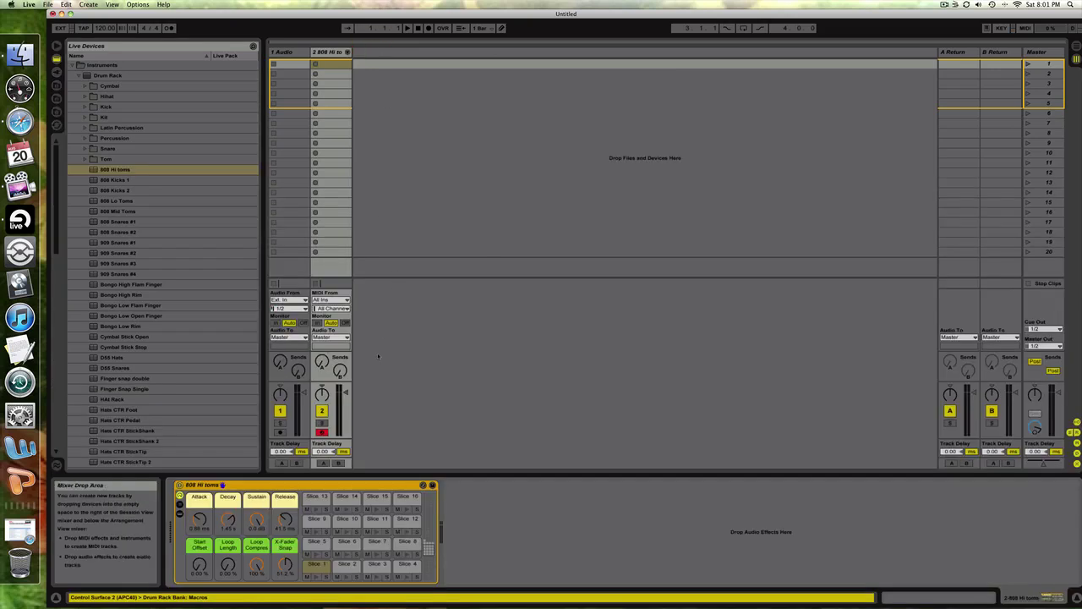
Step: Audition several slice pads of the 808 Hi toms rack, including Slice 2, Slice 5 and Slice 6
scroll(386, 523, "down", 9)
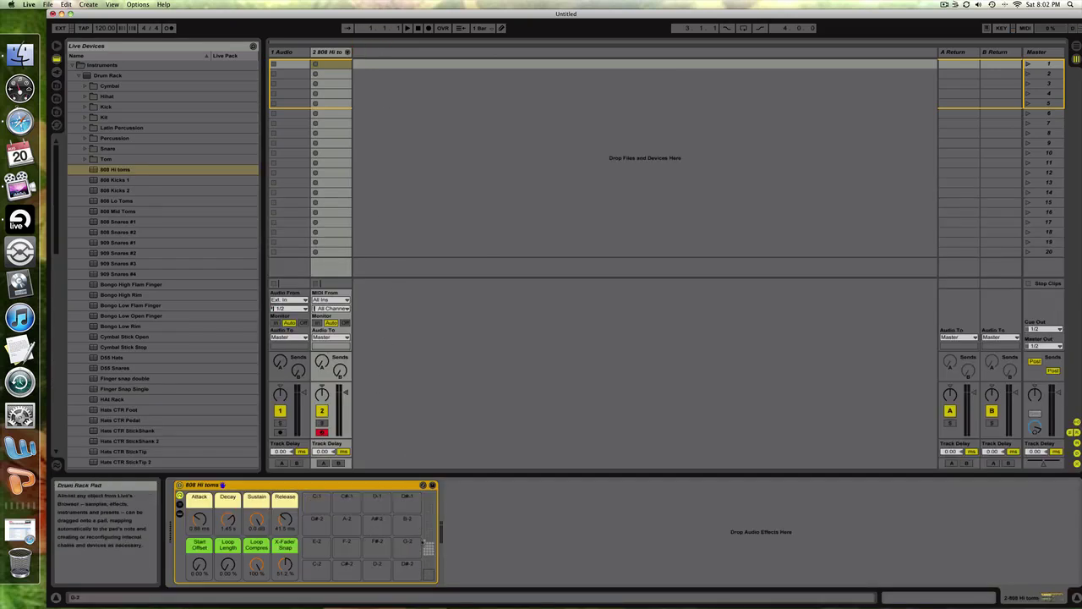
left_click(429, 575)
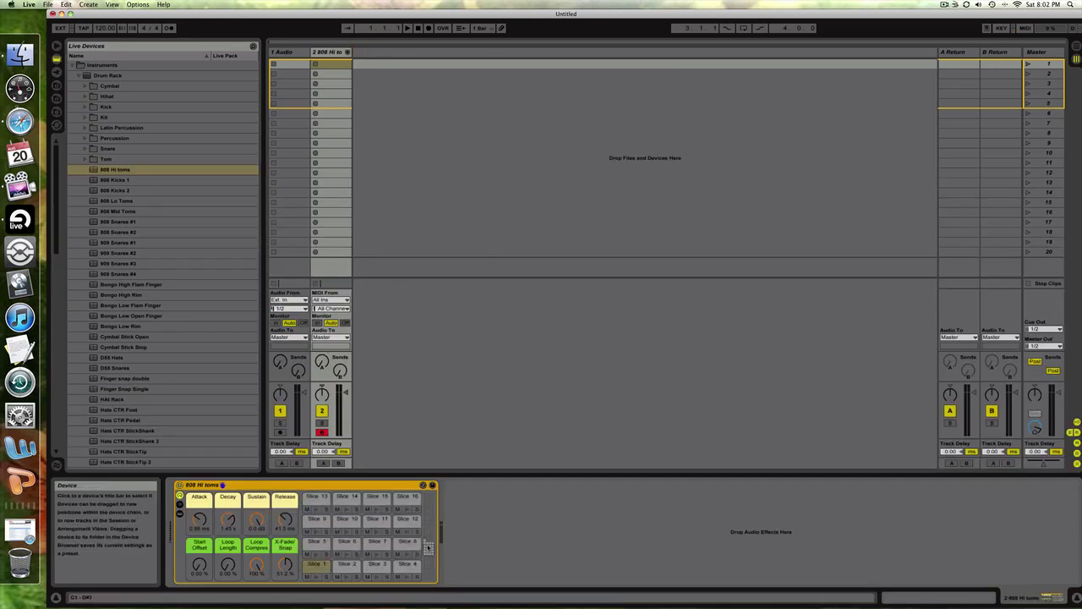
left_click(345, 577)
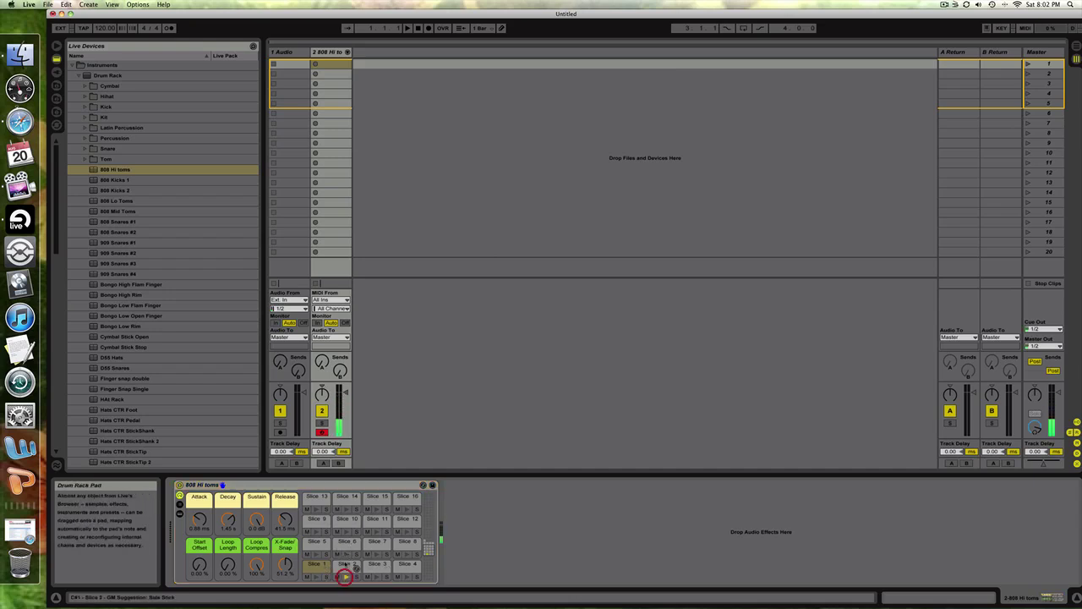
left_click(346, 554)
left_click(346, 554)
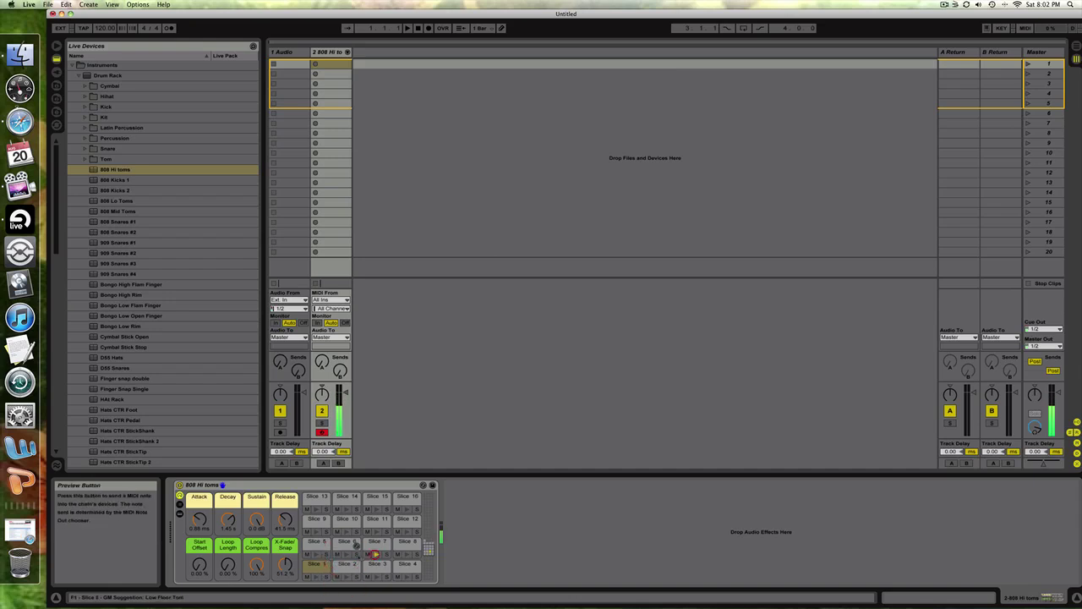
left_click(348, 555)
left_click(326, 548)
left_click(317, 550)
Step: Create a MIDI clip in the 808 Hi toms track's first slot and fill its bar with sixteenth notes on Slice 5
double_click(328, 64)
key("super+b")
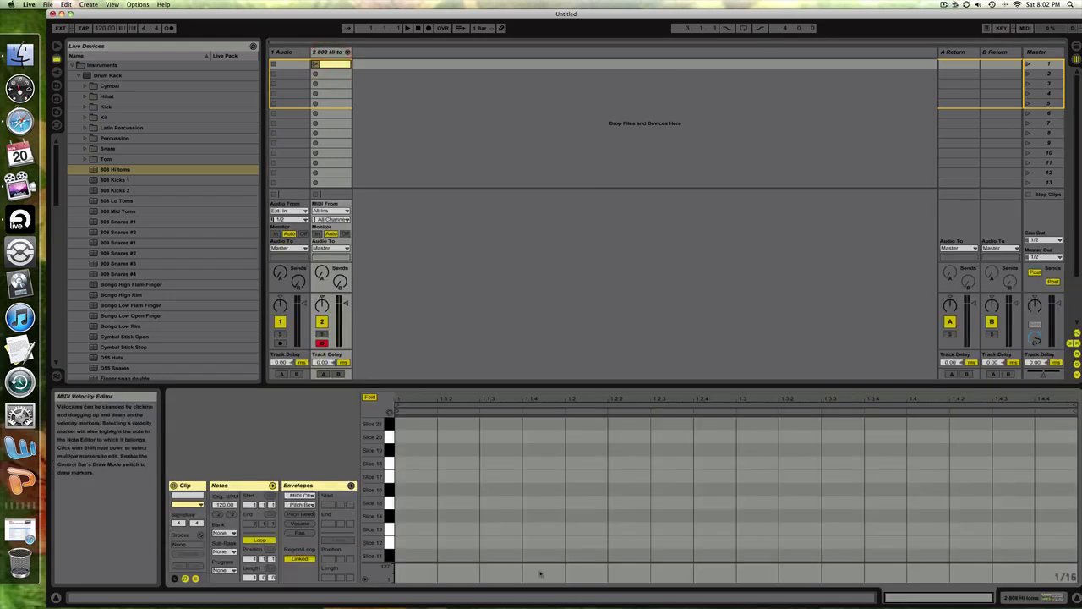
scroll(430, 513, "down", 2)
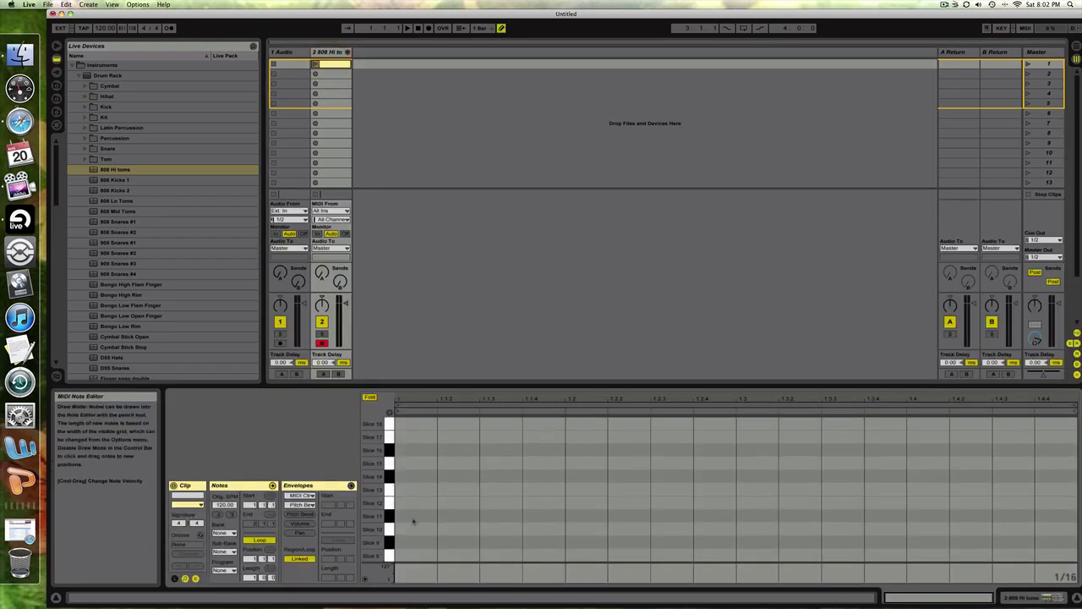
scroll(420, 541, "down", 2)
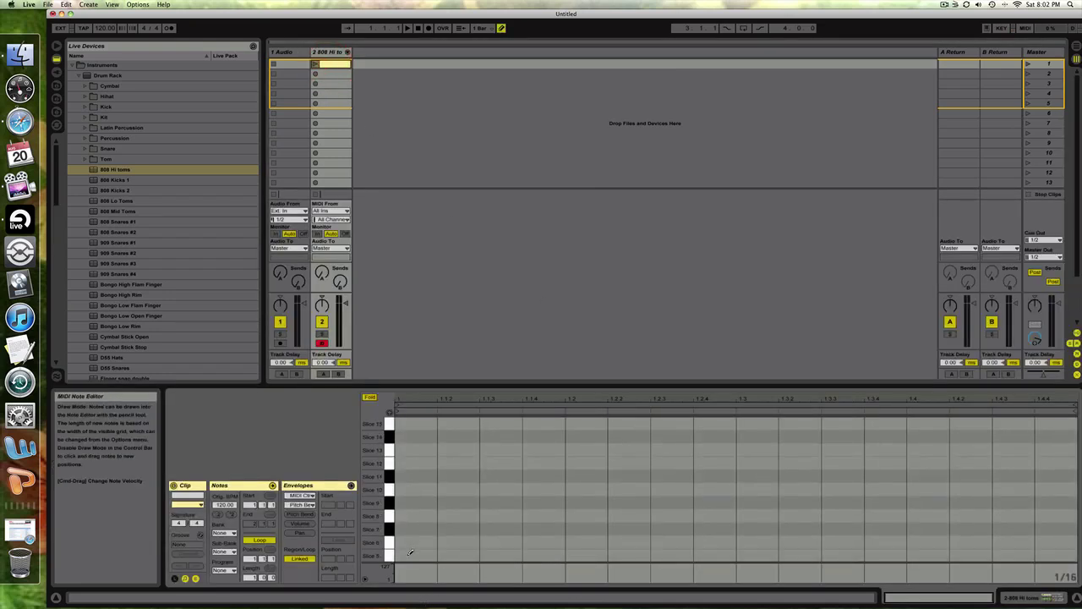
mouse_move(410, 553)
left_mouse_down()
mouse_move(535, 565)
mouse_move(1056, 553)
left_mouse_up()
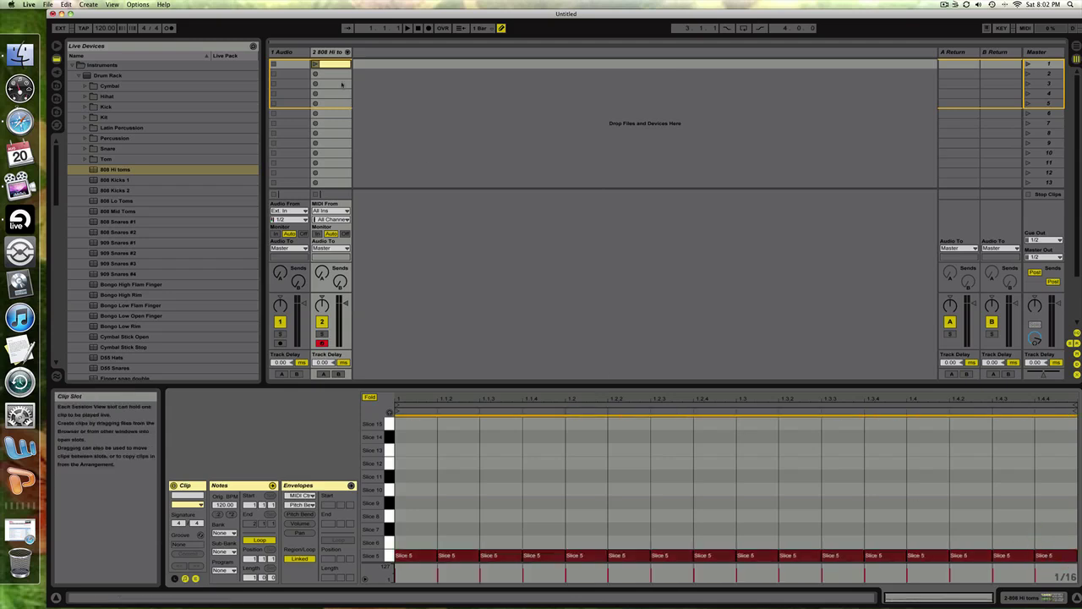
Step: Launch the 808 Hi toms clip and lower the track's volume slightly
left_click(315, 63)
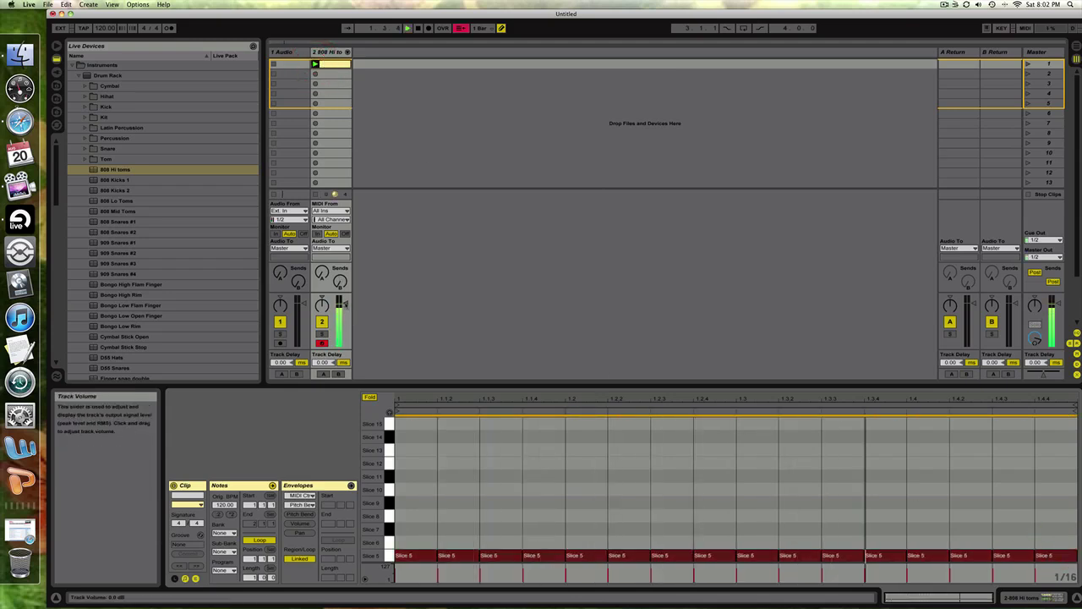
left_click_drag(345, 303, 345, 306)
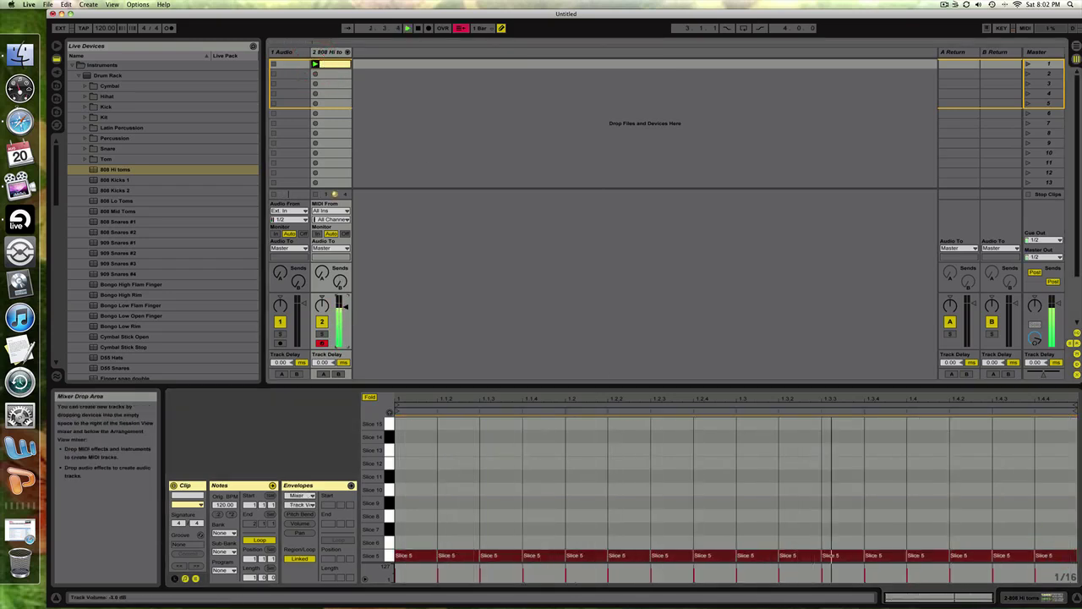
Step: Adjust the rack's envelope macros, shortening Decay and setting Sustain to about -22 dB and Attack to about 3.83 ms, and stop playback
left_click(1033, 597)
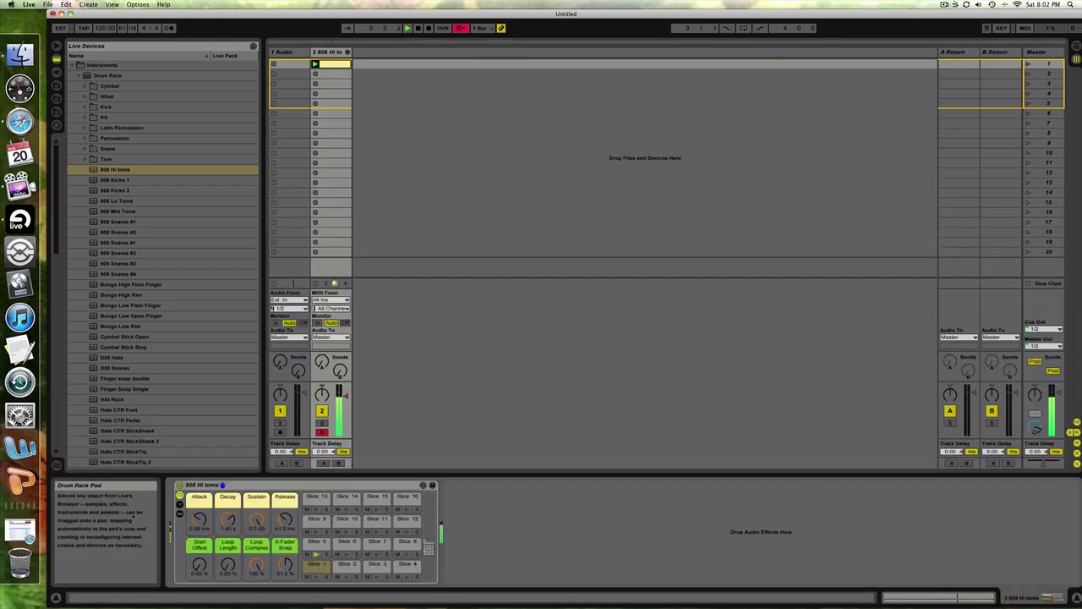
mouse_move(257, 518)
left_mouse_down()
mouse_move(257, 535)
mouse_move(257, 522)
mouse_move(228, 532)
mouse_move(228, 513)
mouse_move(257, 528)
left_mouse_up()
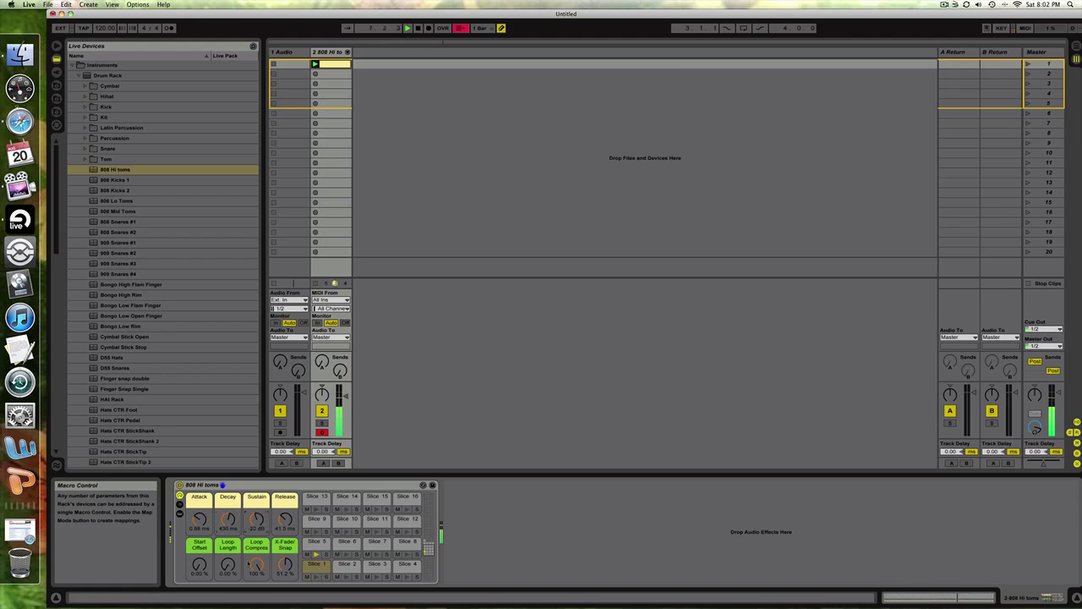
left_click(256, 563)
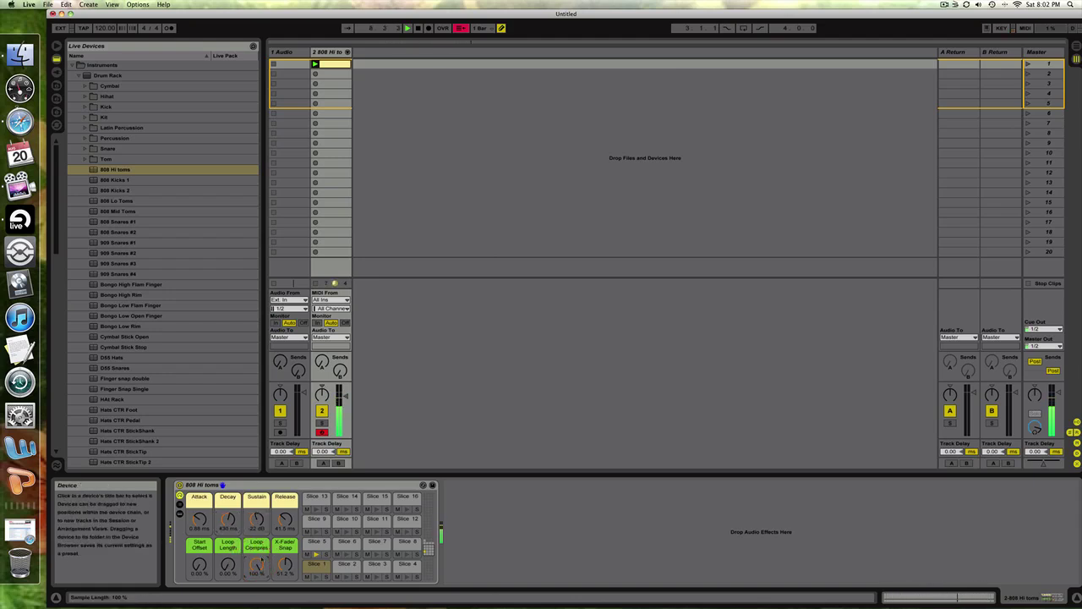
left_click_drag(200, 565, 227, 570)
left_click_drag(227, 518, 199, 514)
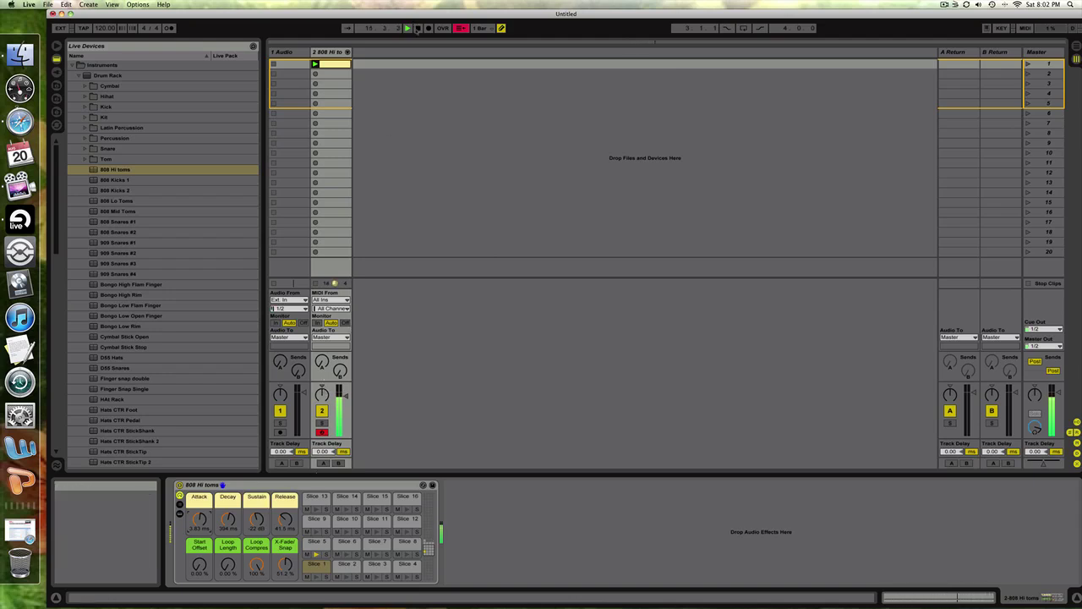
double_click(417, 27)
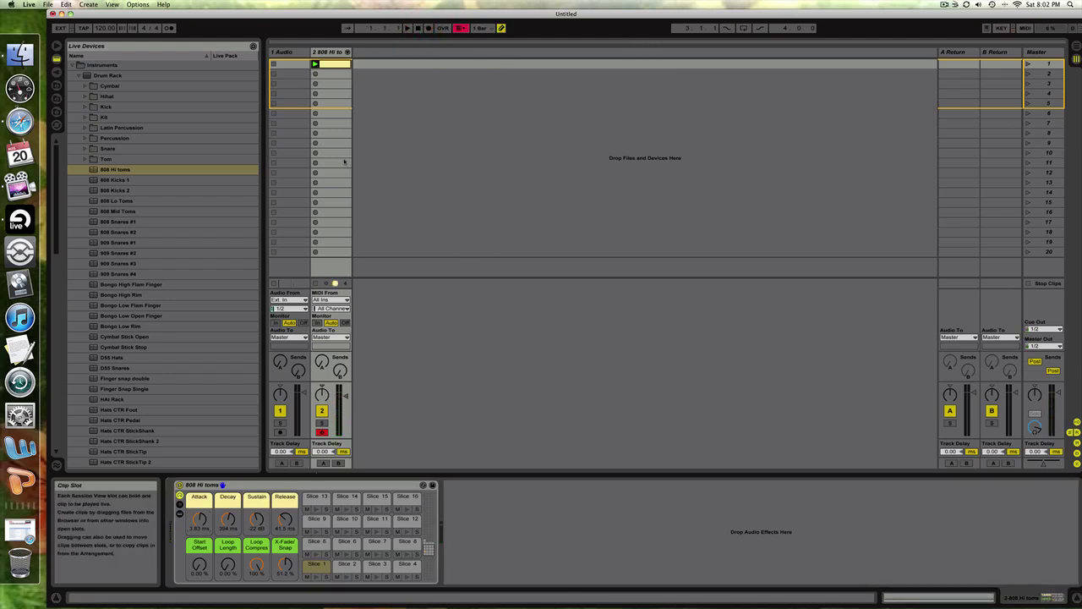
Step: Turn off Draw Mode and select the Slice 5 pad, showing the rack's chain list and the slice's device
key("super+b")
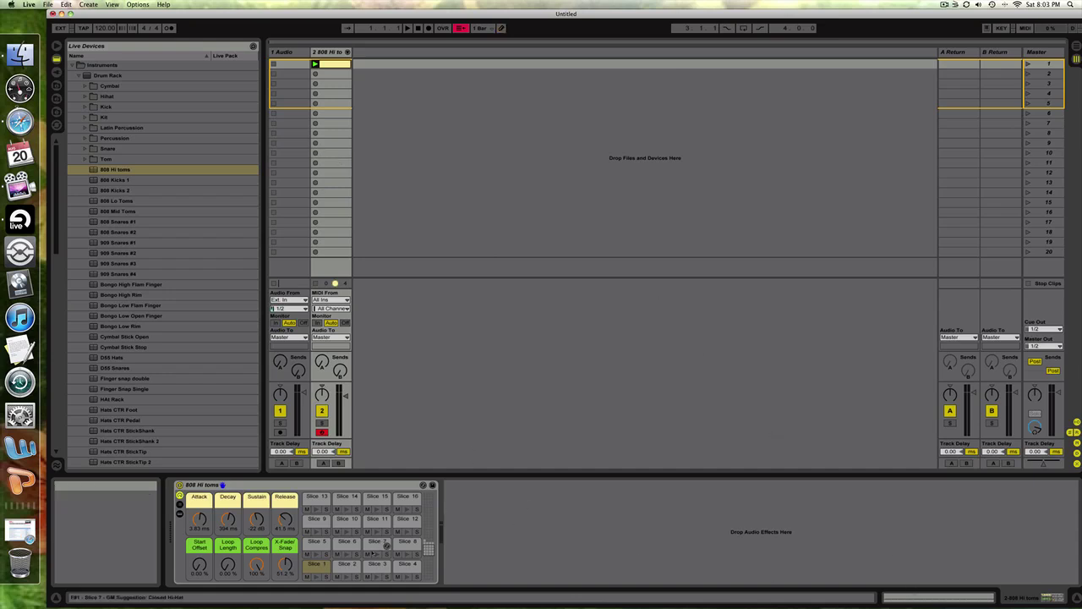
left_click(315, 547)
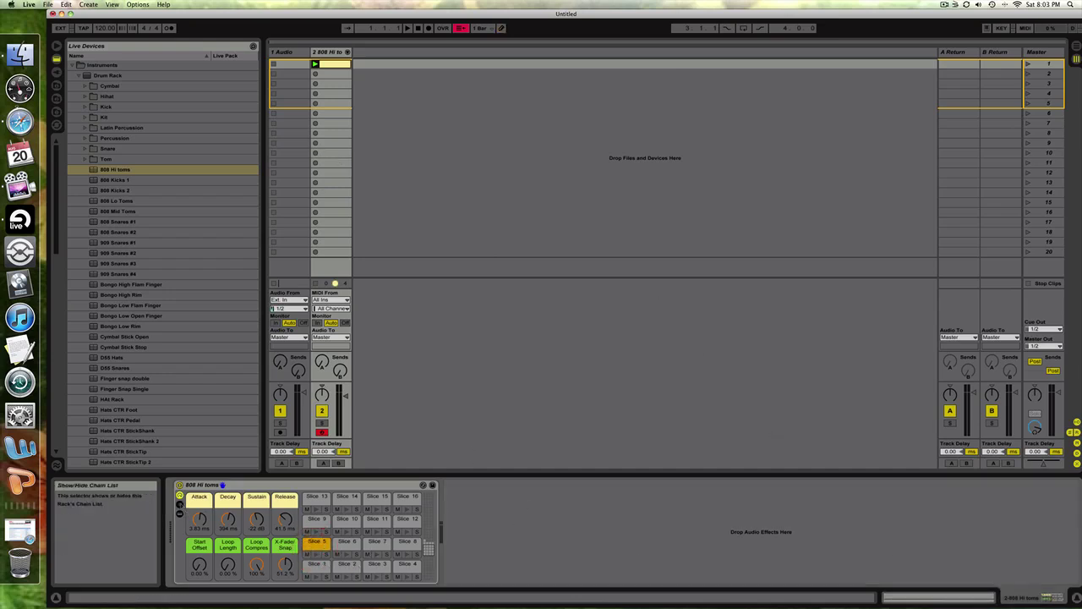
left_click(179, 504)
left_click(179, 513)
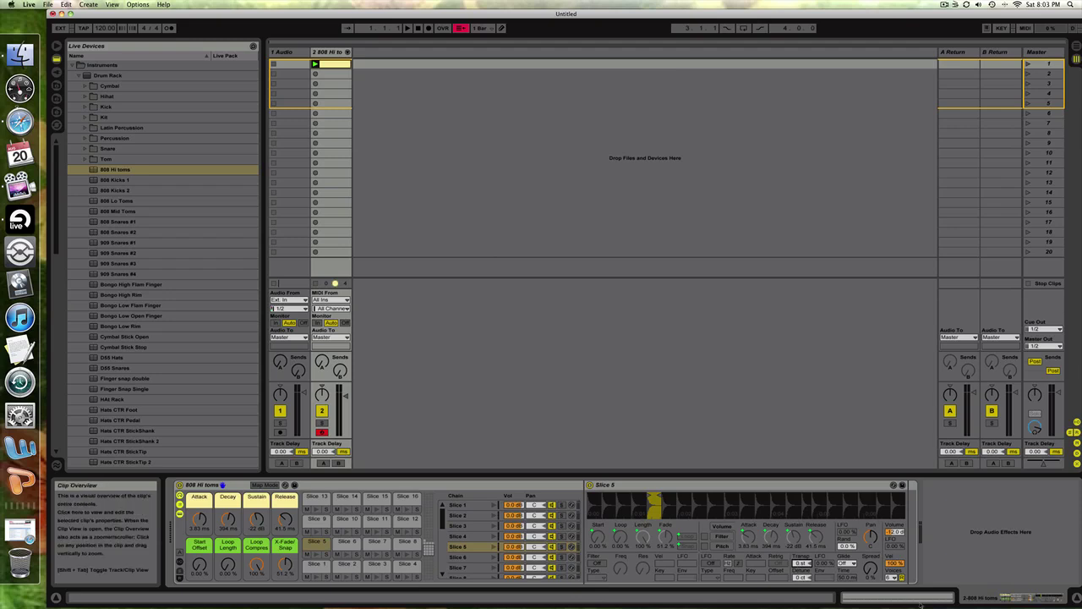
Step: Show the clip's Slice 5 Transpose envelope, unlink it from the clip and set its loop length to 4 bars
key("shift+Tab")
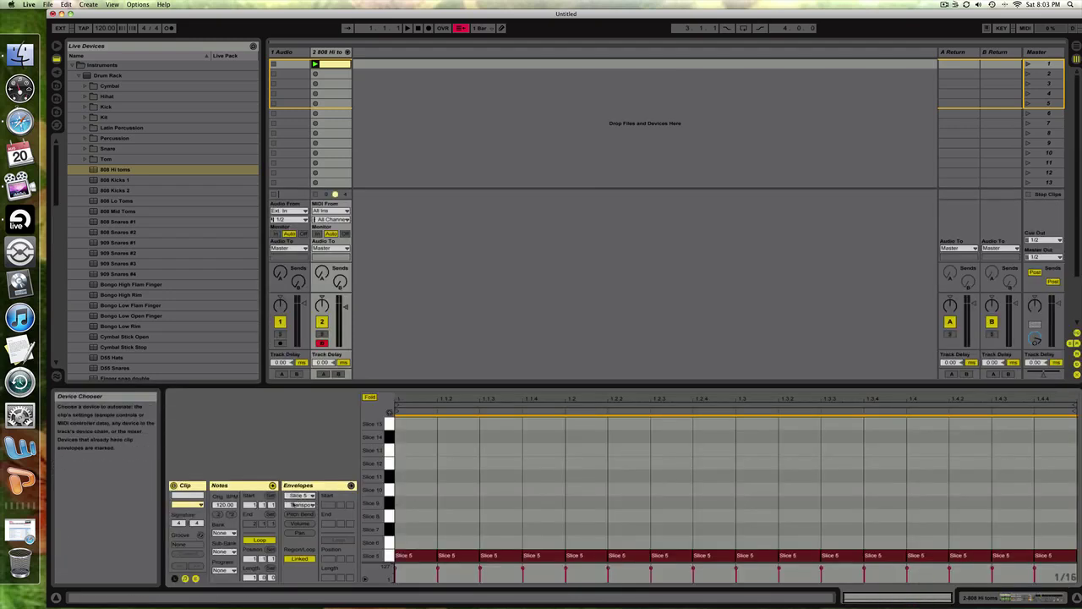
left_click(298, 487)
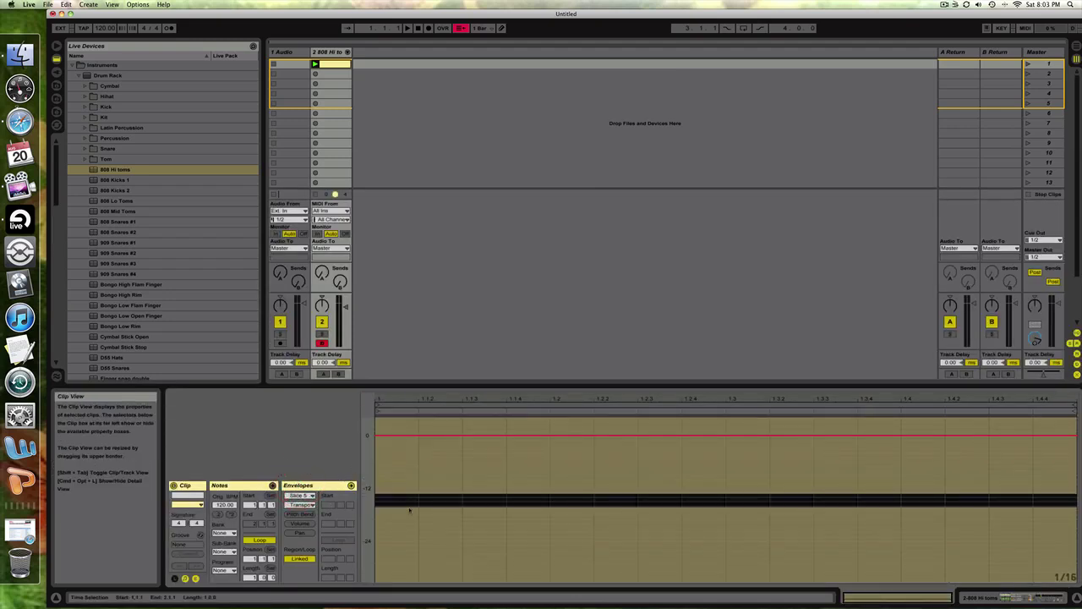
scroll(409, 509, "up", 4)
scroll(409, 509, "down", 1)
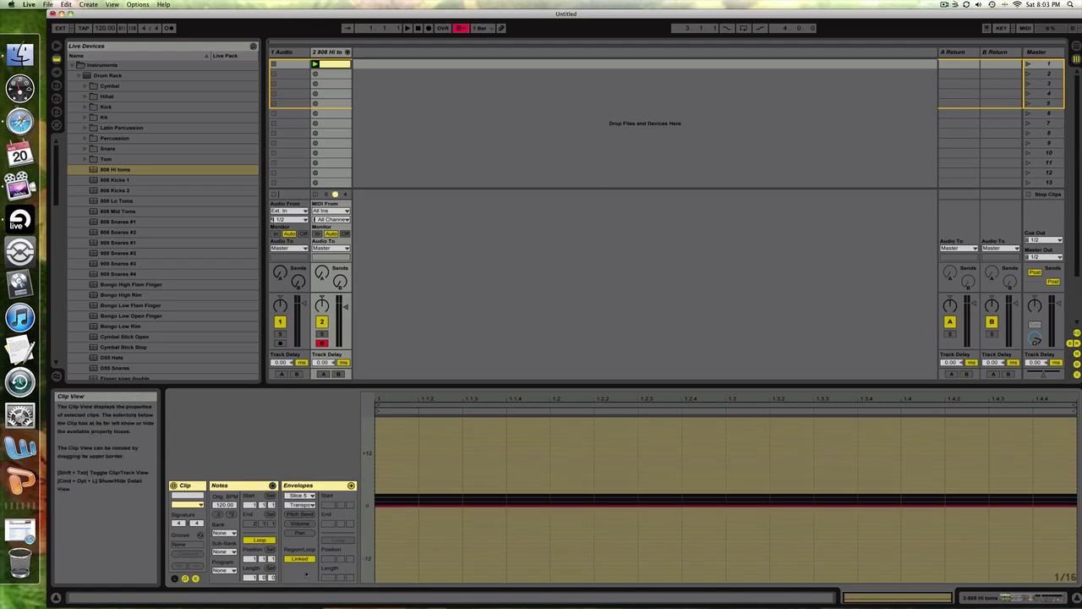
left_click(301, 560)
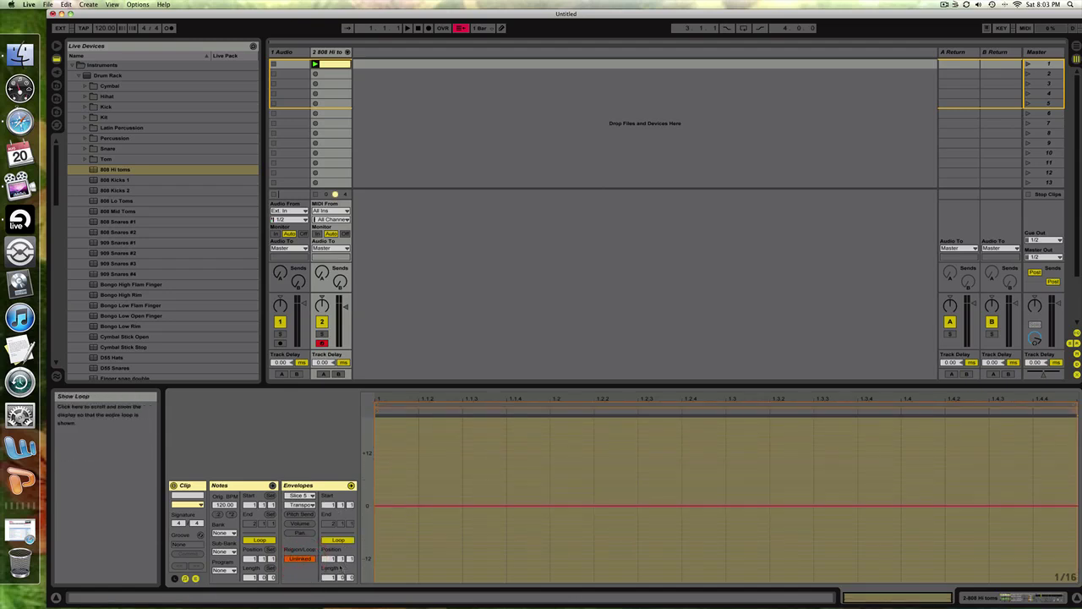
left_click_drag(331, 578, 332, 561)
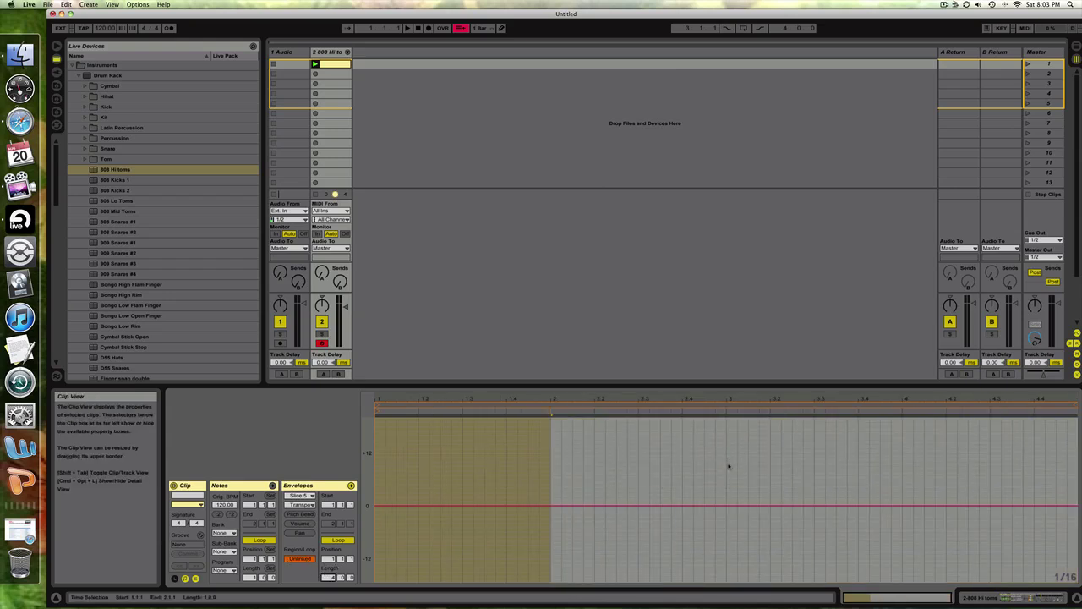
key("super+b")
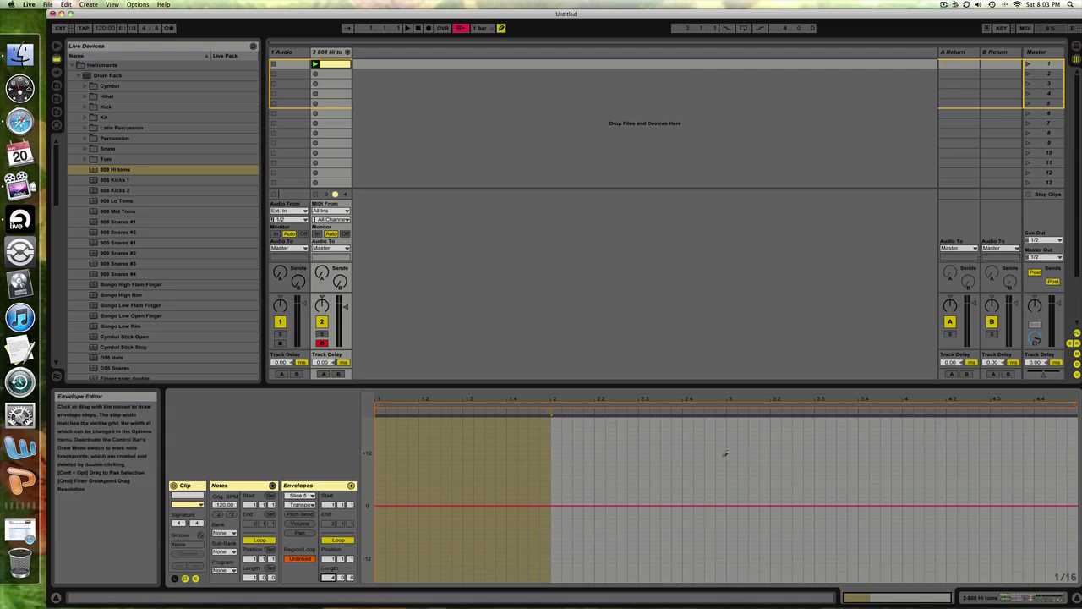
left_click(730, 458)
key("super+b")
left_click(731, 473)
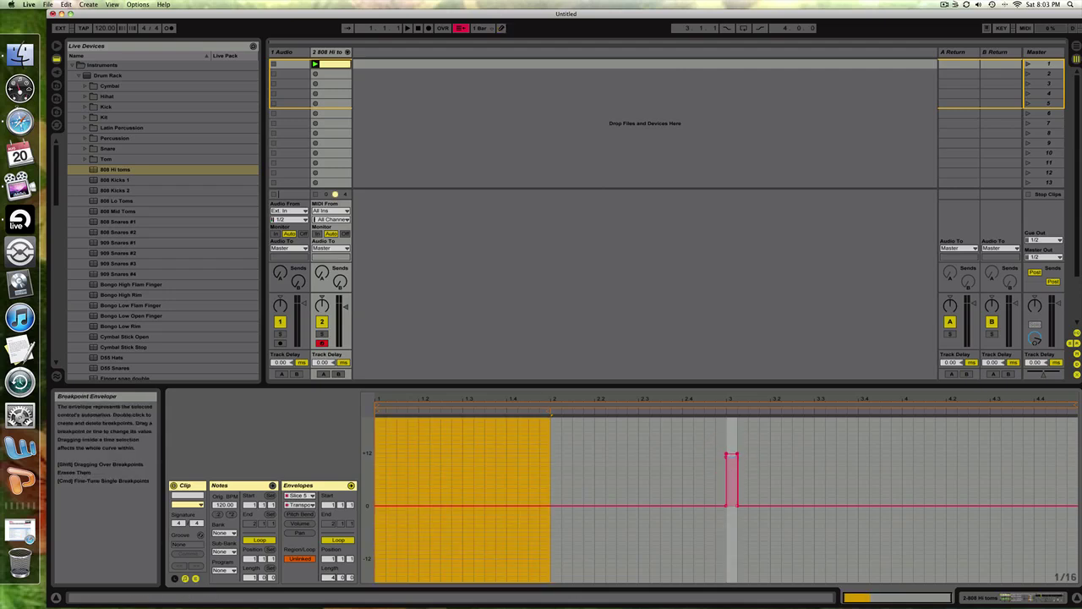
left_click(727, 457)
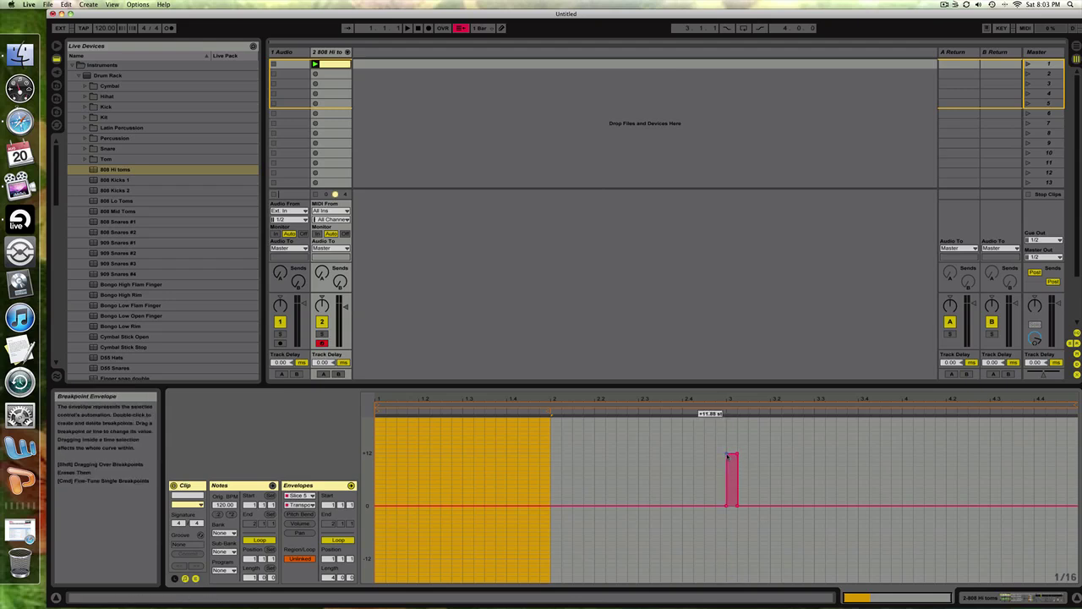
left_click_drag(727, 455, 732, 454)
left_click(726, 454)
left_click(737, 505)
Step: Shape the Transpose envelope with breakpoints at 0 near its start and end and a peak of about +12 semitones at bar 3
left_click(402, 505)
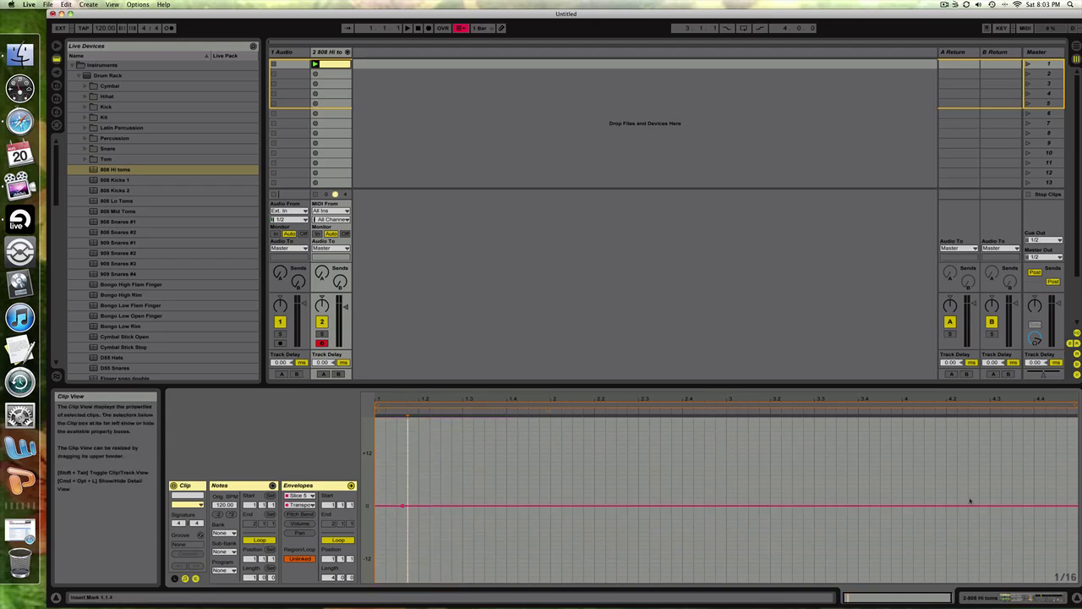
left_click(1052, 507)
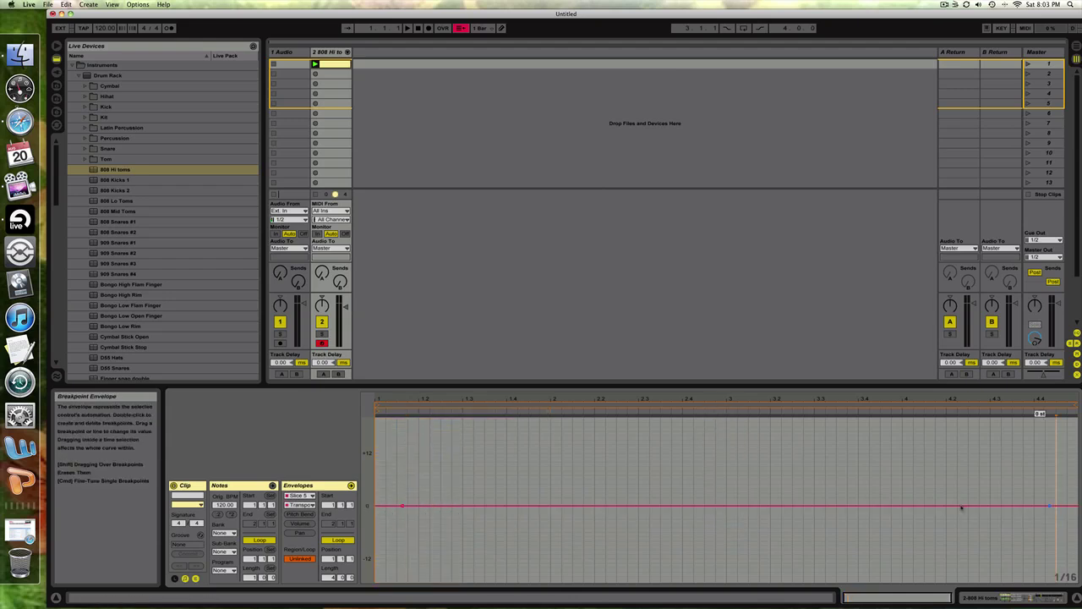
left_click(715, 503)
left_click_drag(715, 502, 726, 452)
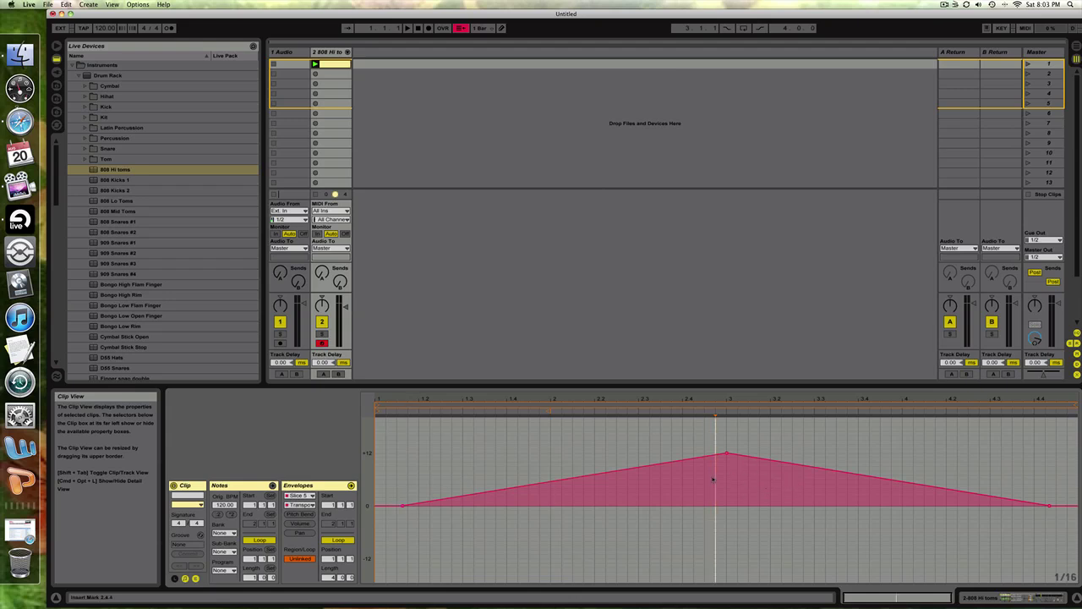
Step: Play the clip to hear the pitch envelope, and compare the envelope with the Slice 5 device's settings
key("space")
left_click(961, 595)
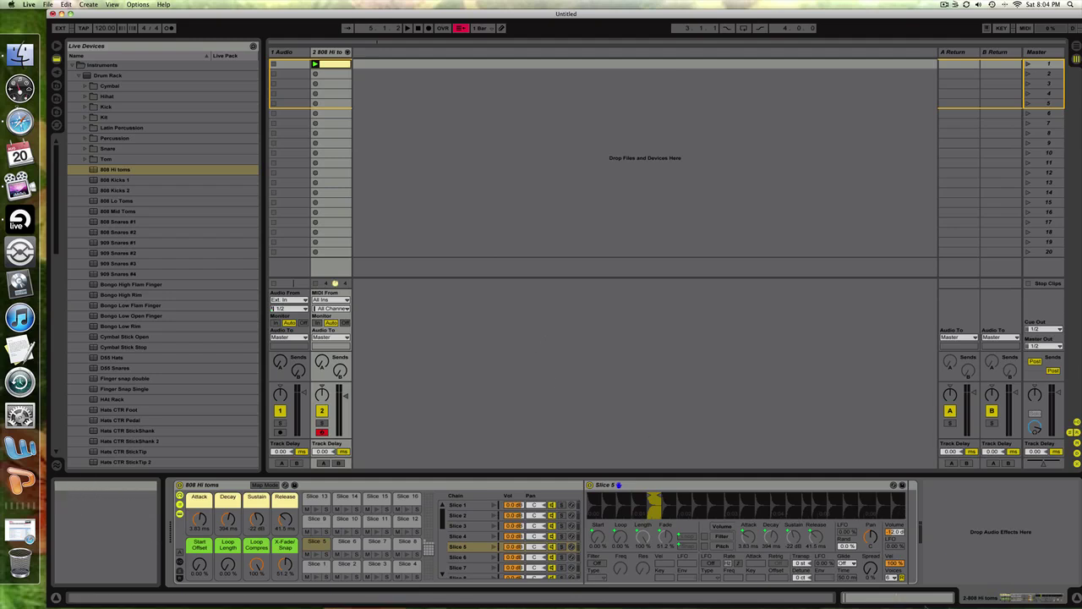
left_click(870, 595)
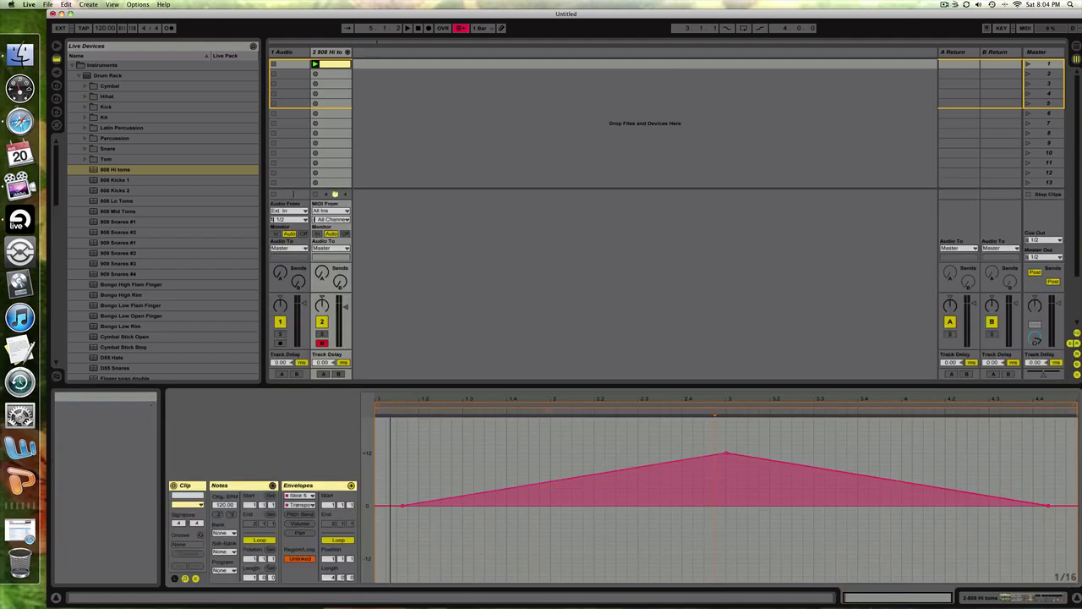
left_click(985, 597)
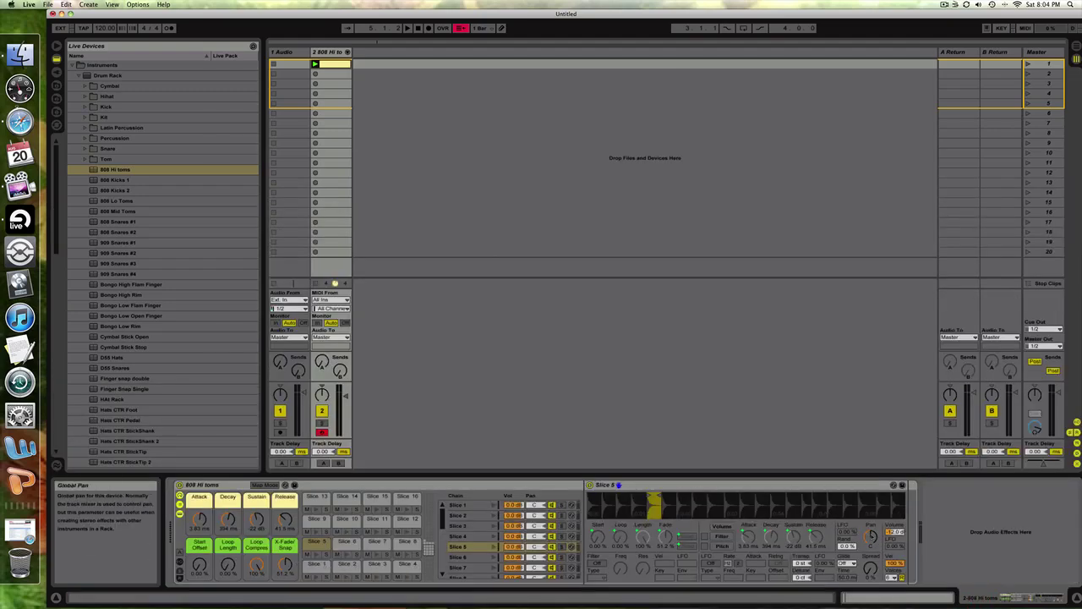
Step: Show the clip's Slice 5 Pan envelope, unlink it from the clip and set its loop length to 4 bars
left_click(900, 596)
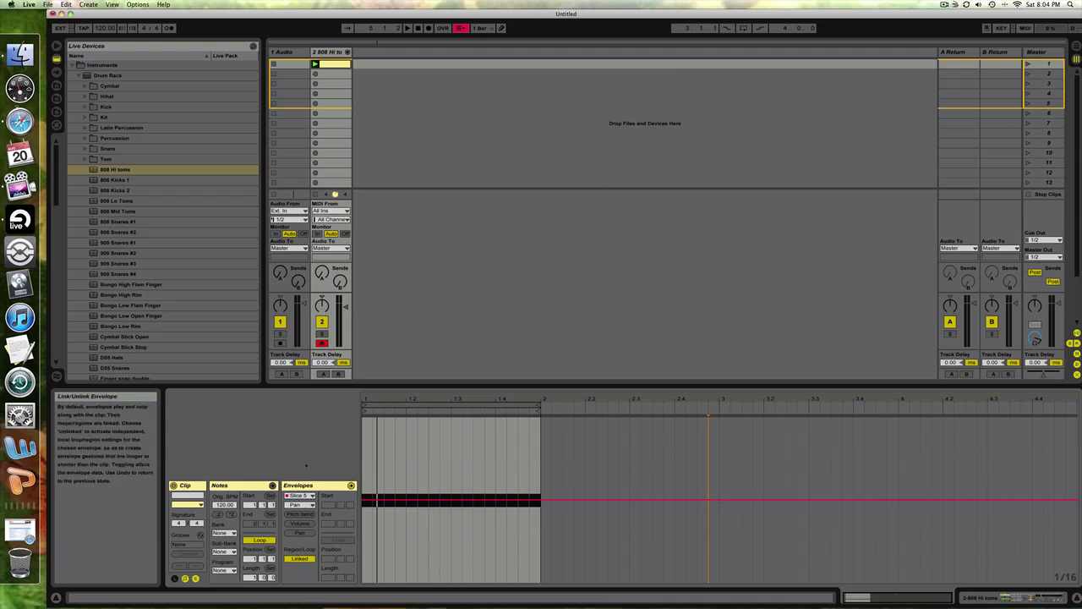
left_click(301, 559)
left_click_drag(329, 578, 329, 549)
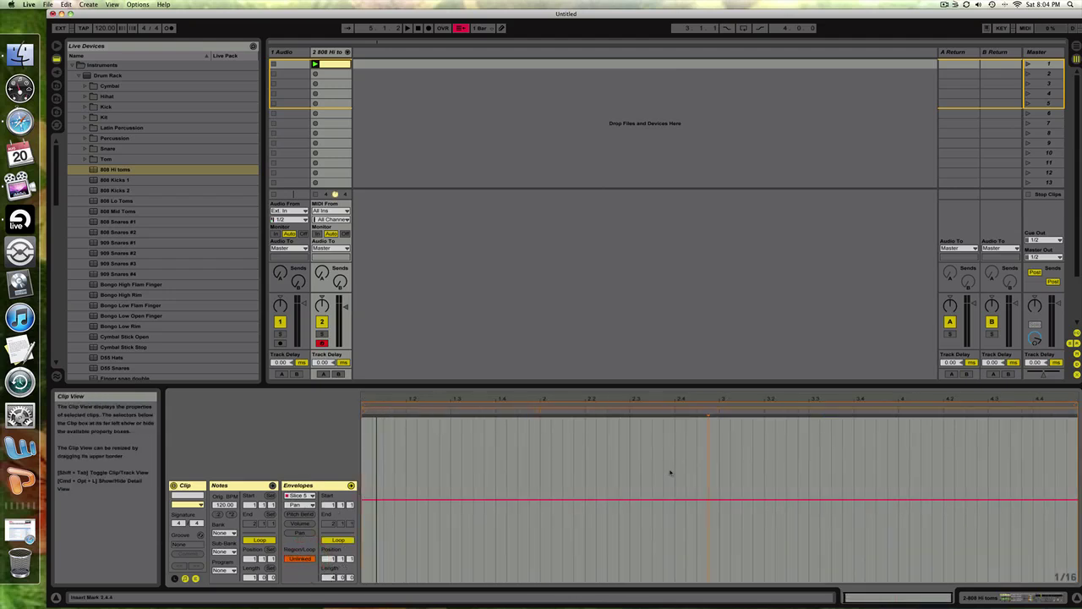
Step: Add breakpoints on the Pan envelope's centre line near its start, at bar 3 and near its end
left_click(379, 499)
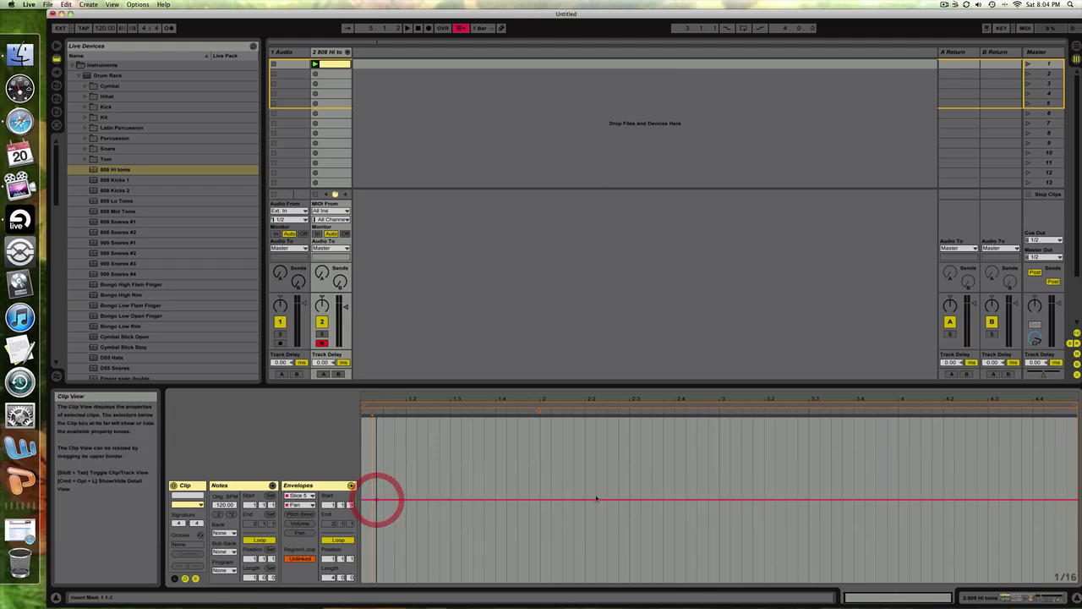
double_click(721, 501)
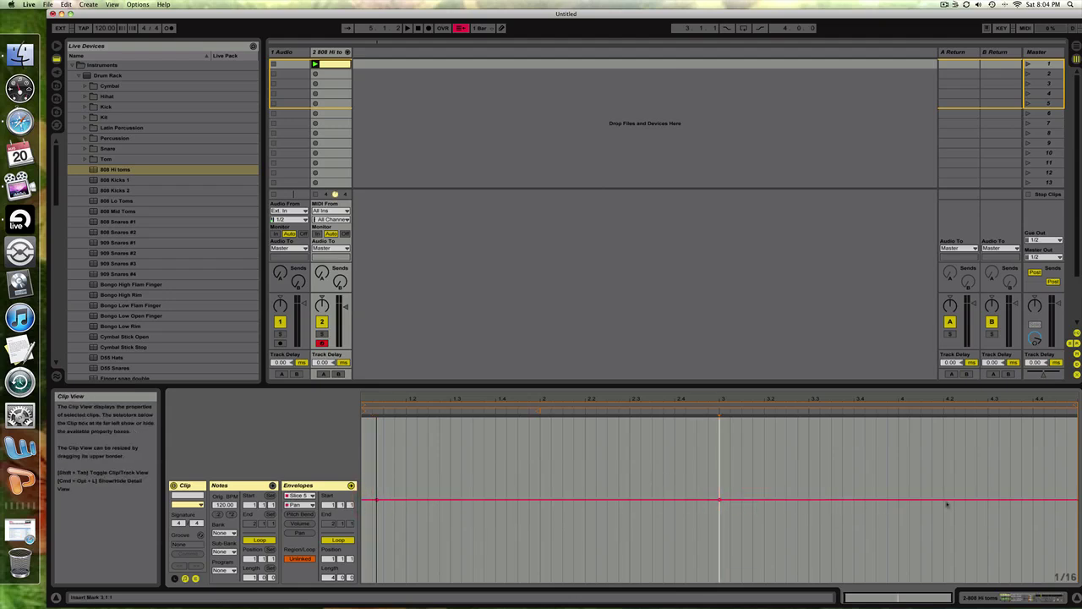
double_click(1057, 500)
mouse_move(719, 502)
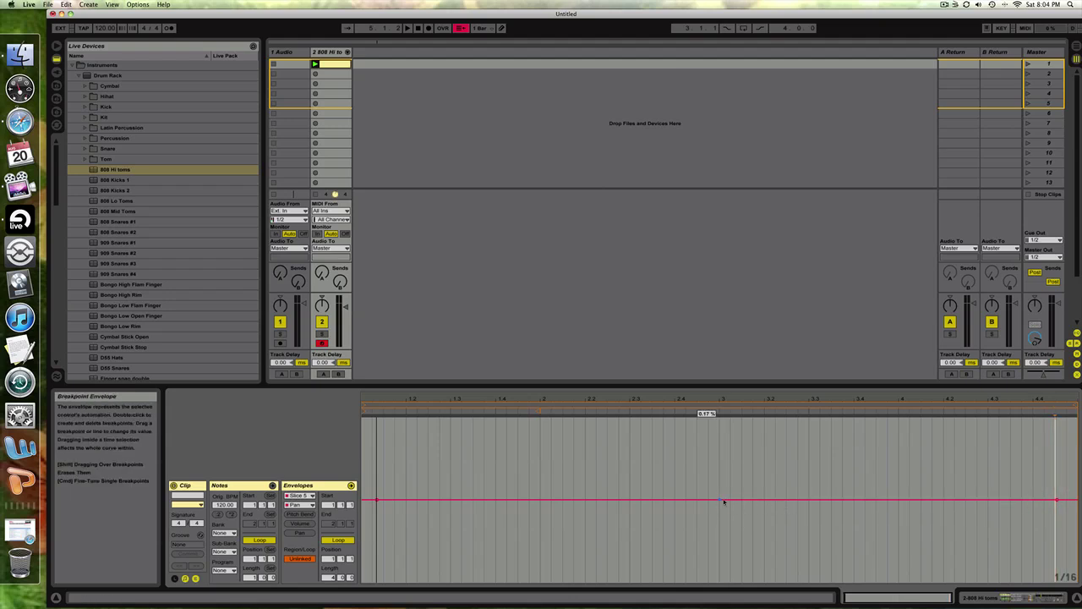
Step: Shape the Pan envelope with a peak at beat 2.3 and a trough at beat 3.3 on either side of the centre
double_click(828, 500)
left_click_drag(828, 500, 799, 550)
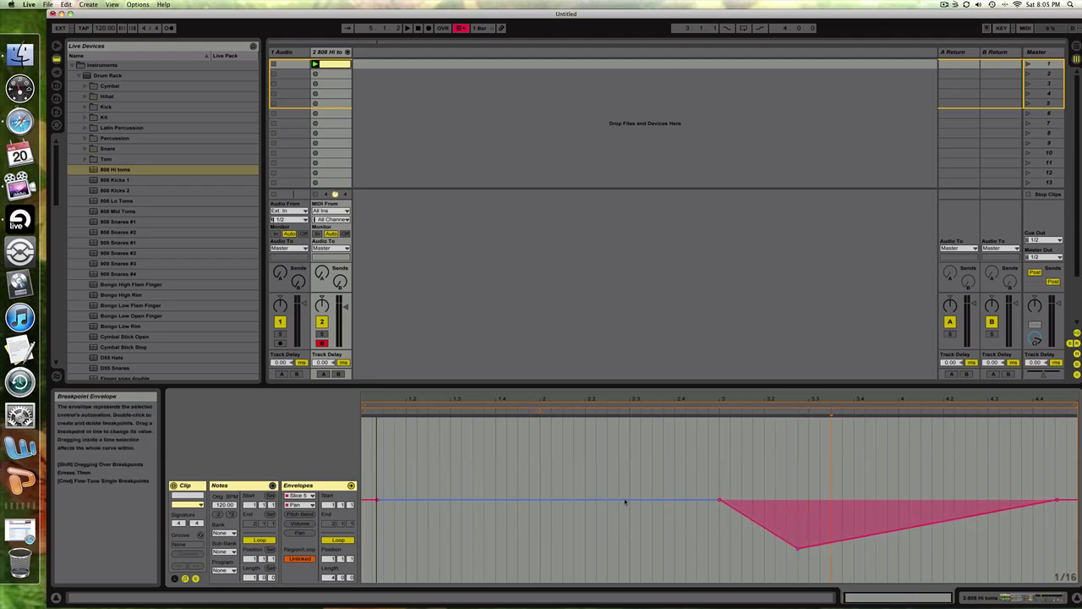
left_click_drag(626, 500, 630, 444)
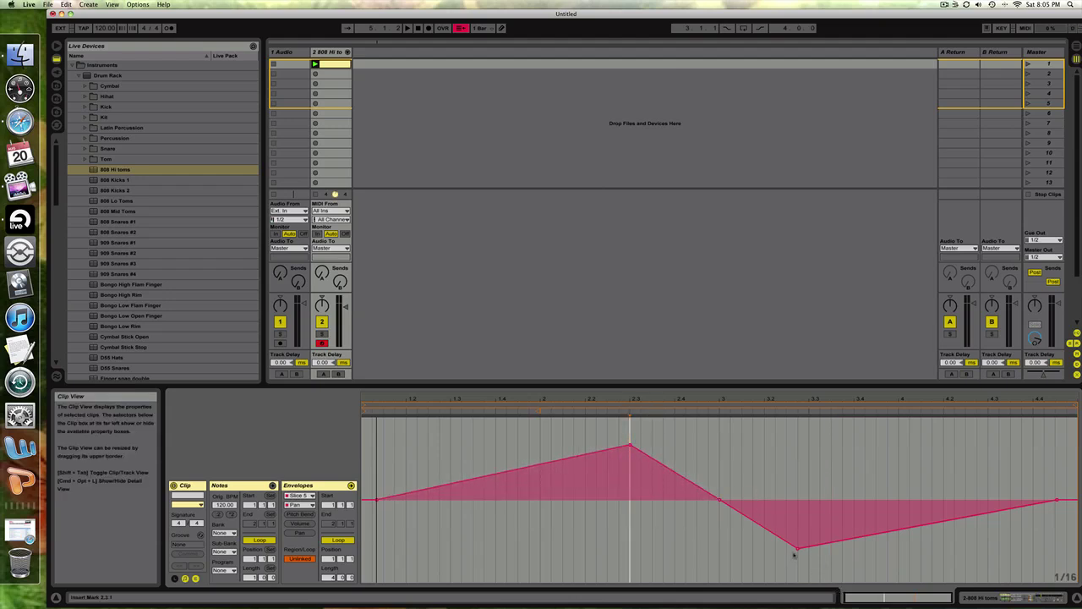
left_click_drag(796, 548, 809, 560)
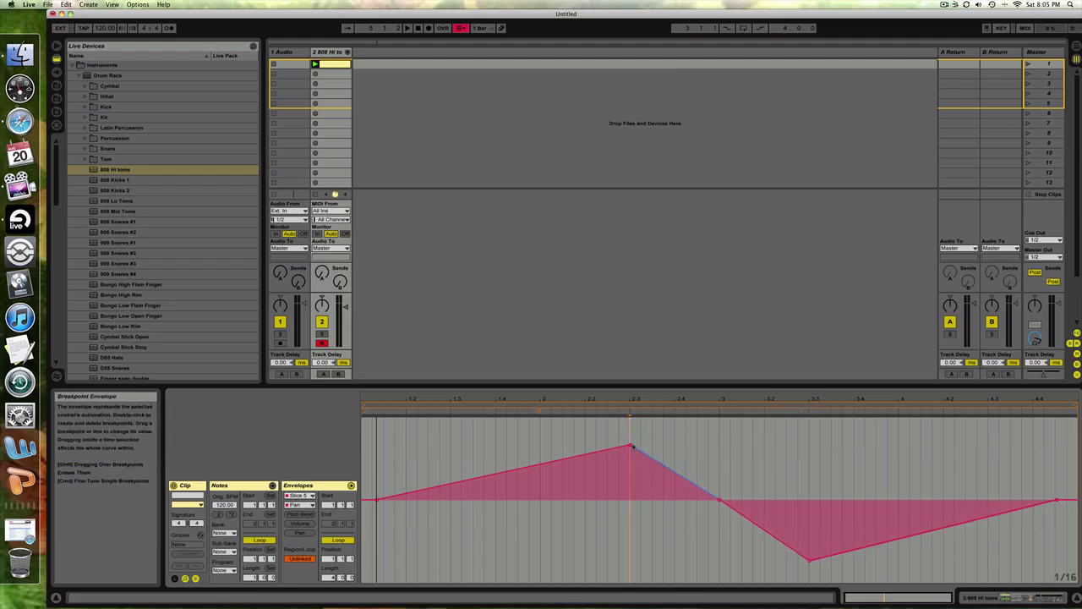
left_click_drag(630, 445, 630, 432)
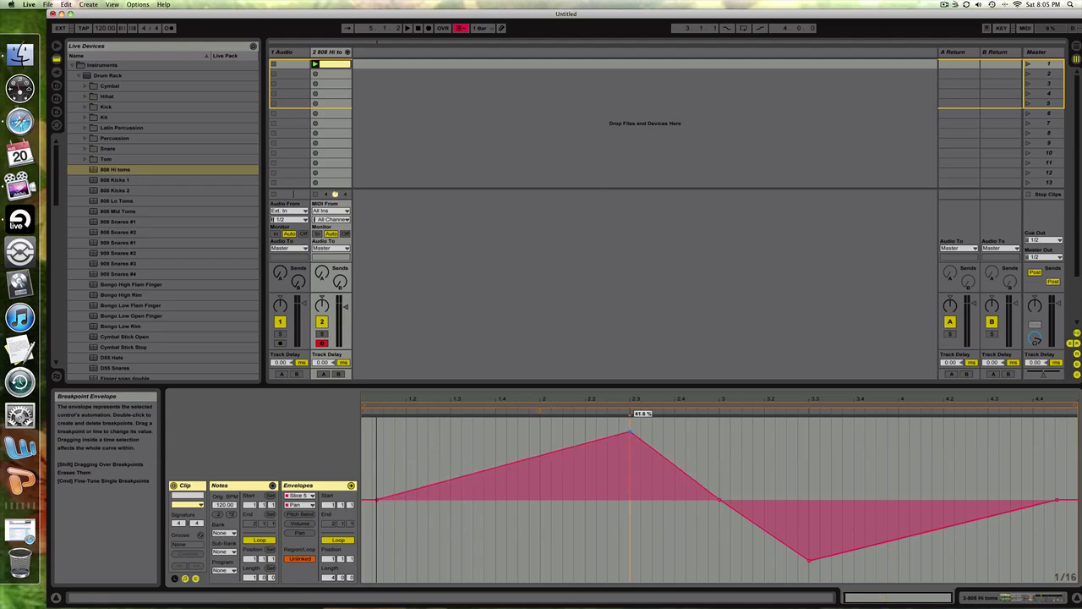
Step: Bend the start of the Pan envelope's rise into a gentle curve with breakpoints near beats 1.2, 1.3 and 1.4
left_click(414, 493)
left_click(461, 485)
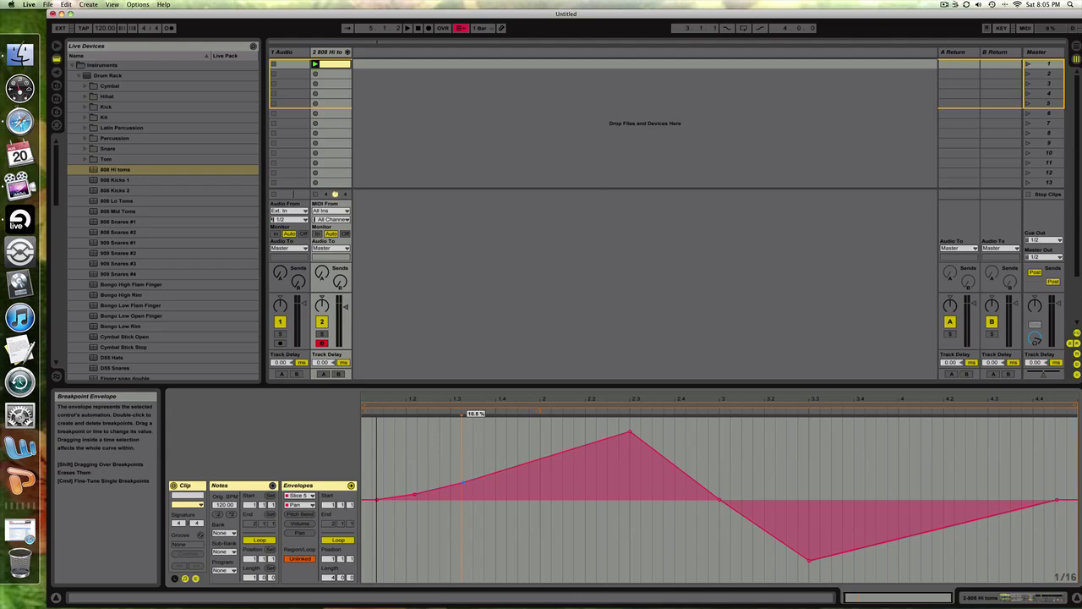
left_click(506, 470)
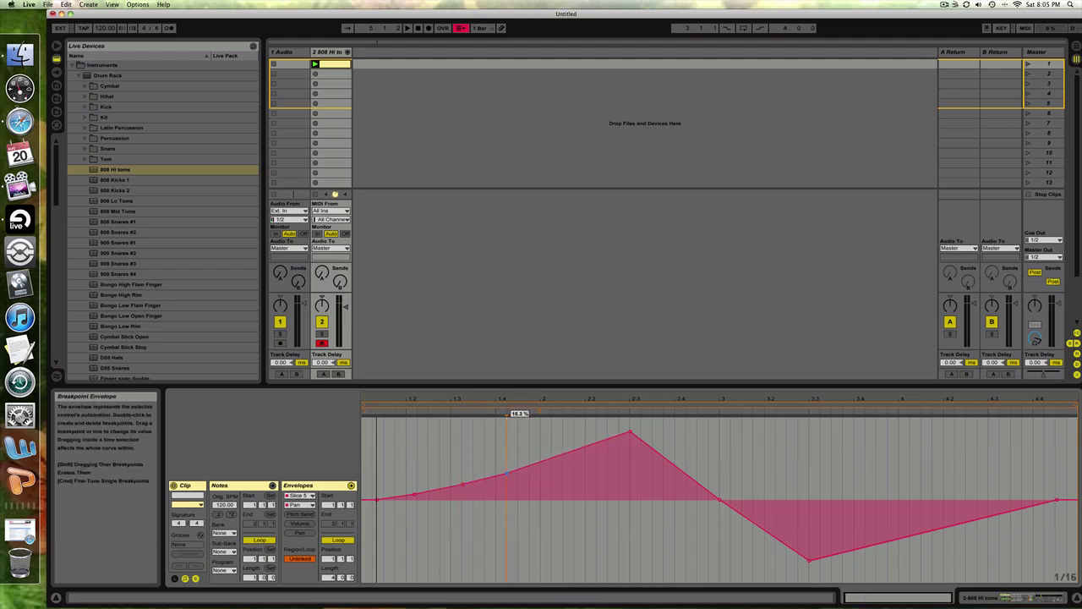
Step: Curve the Pan envelope's return from the trough with breakpoints near beats 3.4, 4 and 4.2
left_click(854, 554)
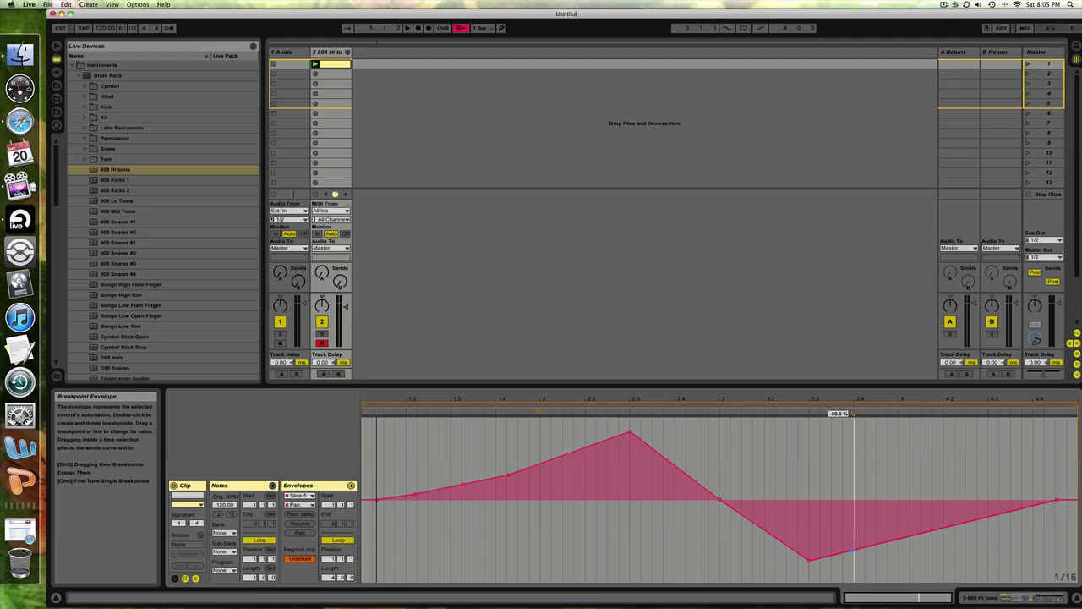
left_click(899, 550)
left_click(903, 551)
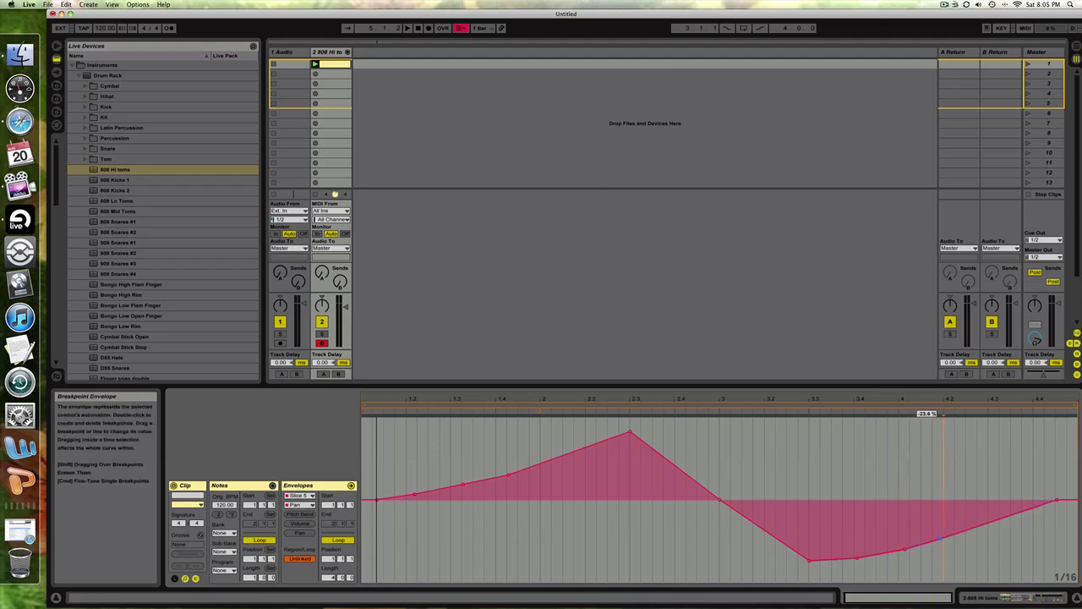
left_click(945, 538)
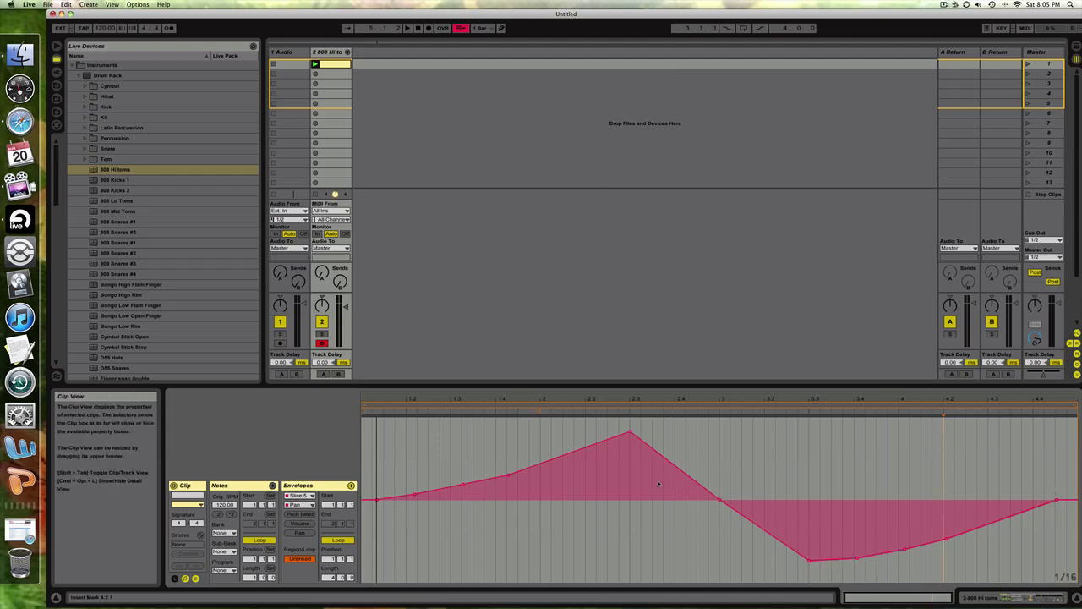
Step: Continue the rising Pan curve up to the peak with two more breakpoints between beats 2 and 2.3
left_click(551, 464)
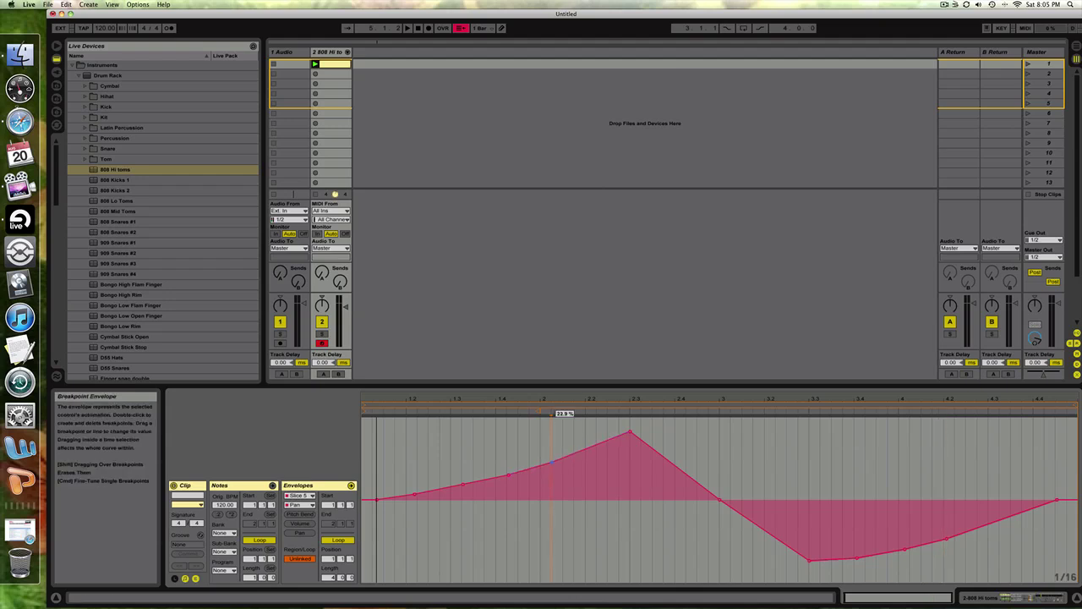
left_click(597, 448)
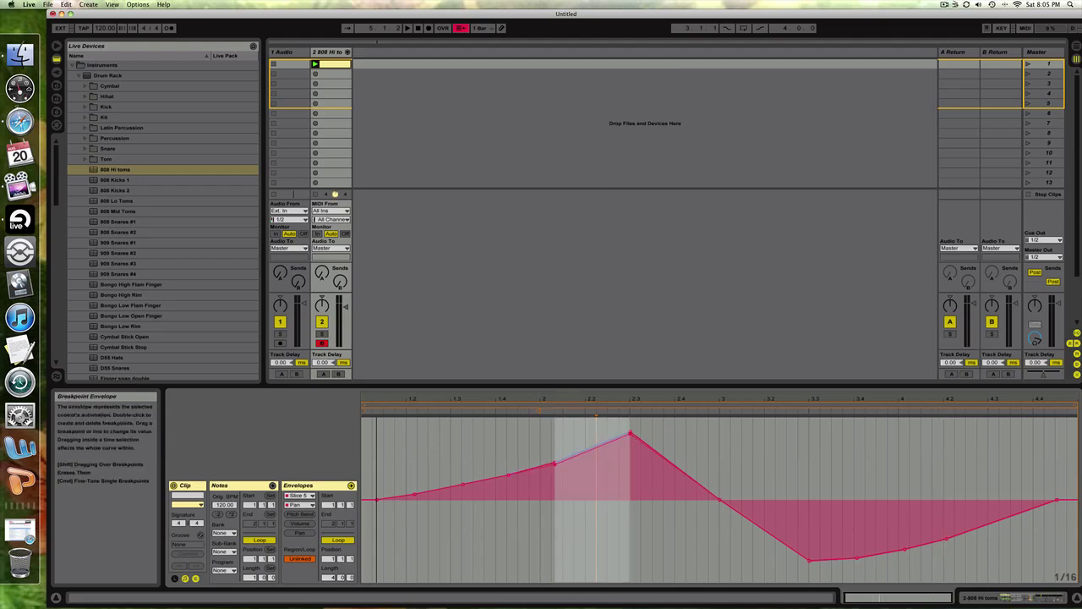
left_click(595, 447)
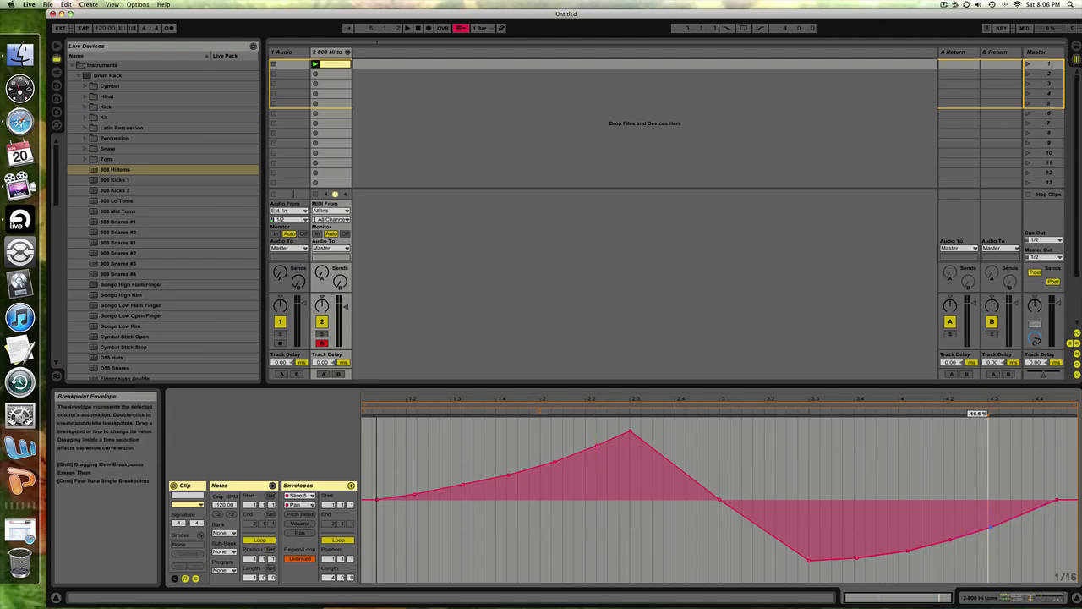
Step: Finish the Pan curve's return to centre with breakpoints from beat 4.3 onward, moving the last ones closer to the envelope's end
left_click(990, 527)
left_click(1022, 512)
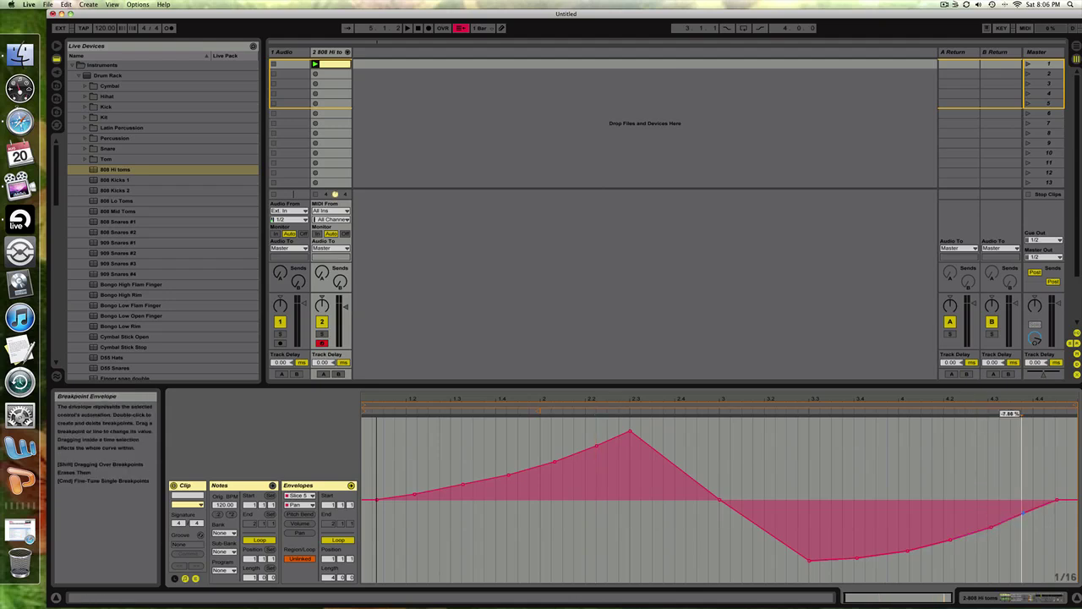
left_click(1057, 500)
left_click_drag(1023, 512, 1058, 503)
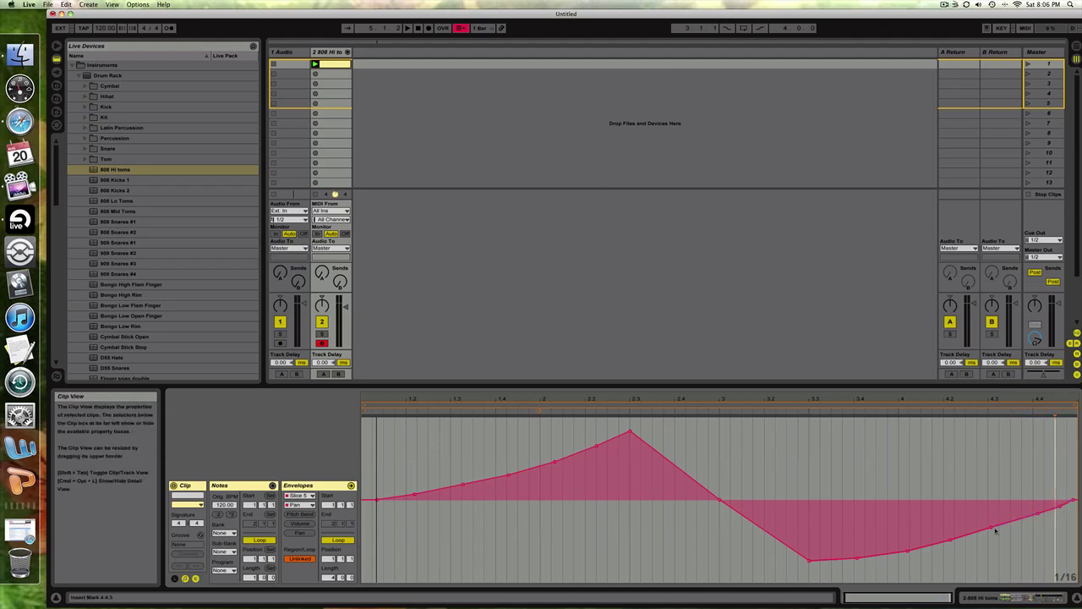
left_click_drag(989, 527, 954, 541)
Step: Round the Pan envelope's descent from peak to trough with two breakpoints on each side of the bar 3 centre point
double_click(647, 444)
double_click(676, 463)
left_click(677, 462)
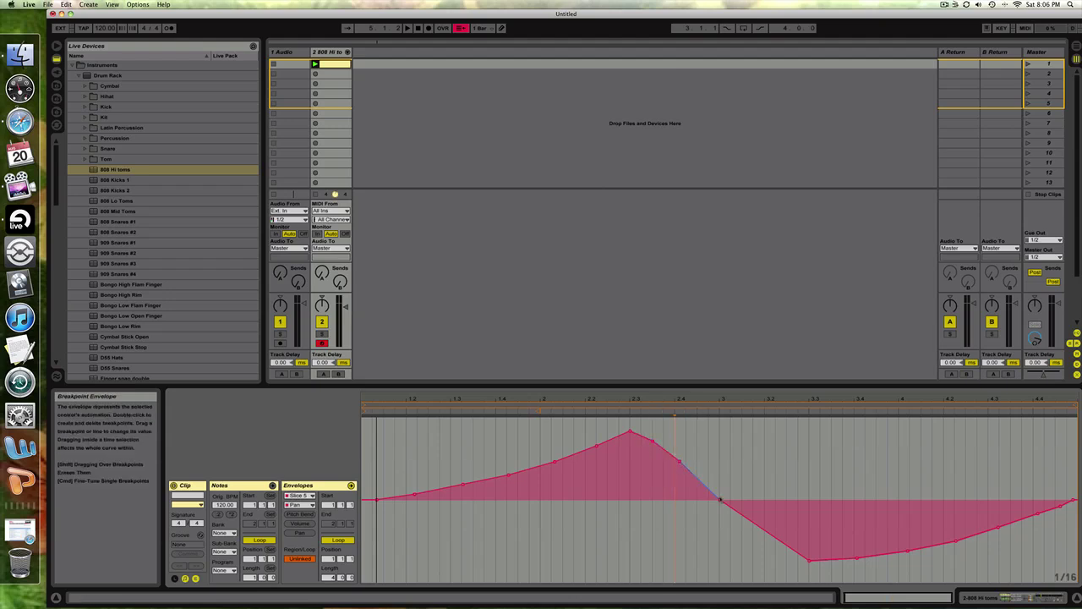
left_click(749, 523)
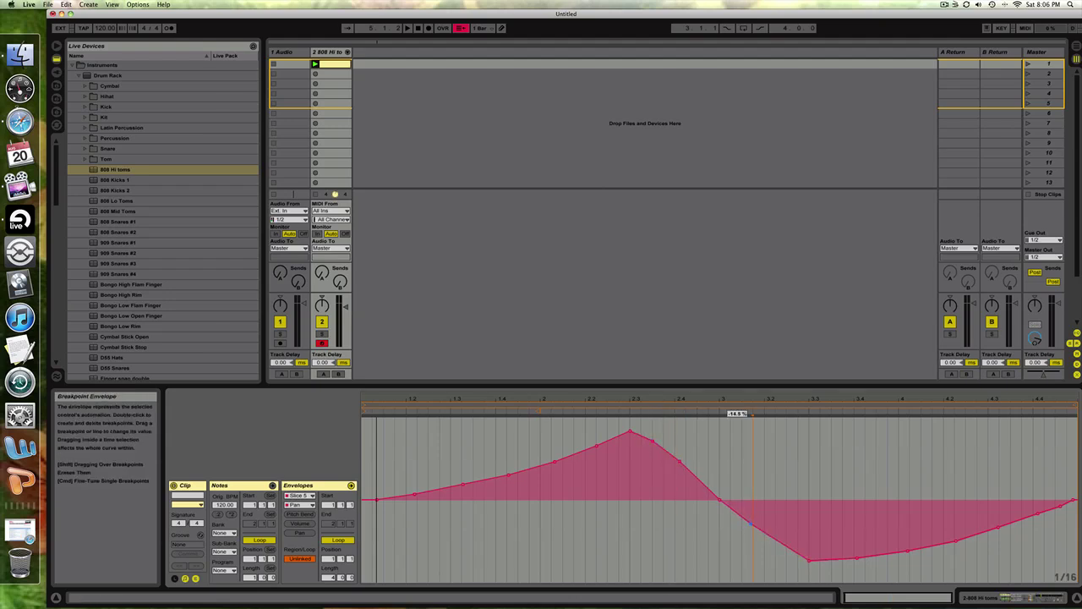
left_click(779, 549)
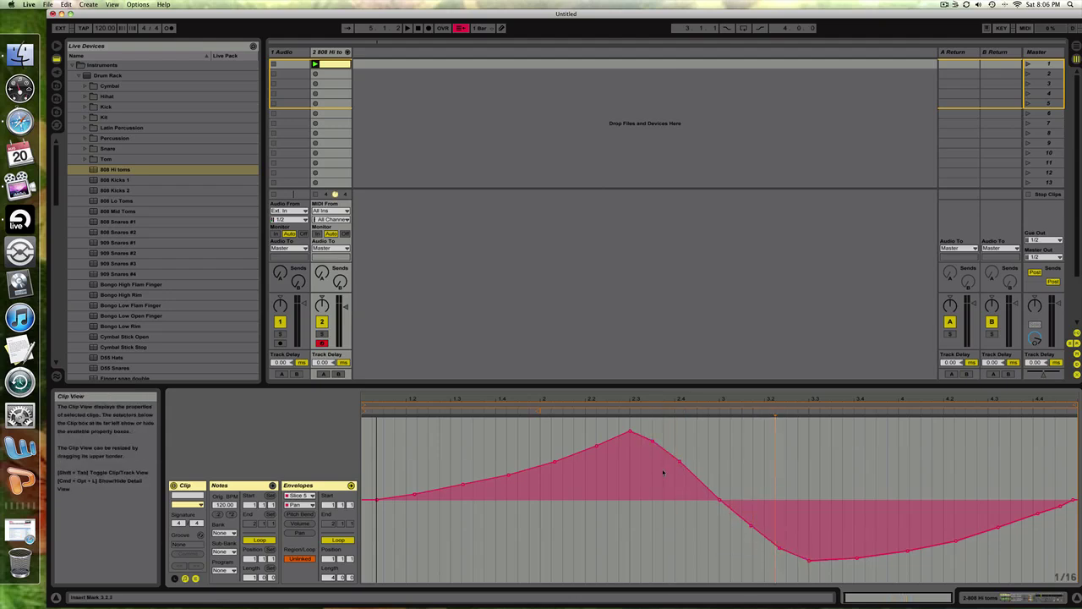
left_click(650, 440)
Step: Audition the clip and deepen the Pan envelope's trough, moving its lowest breakpoint between beats 3.3 and 3.4
key("space")
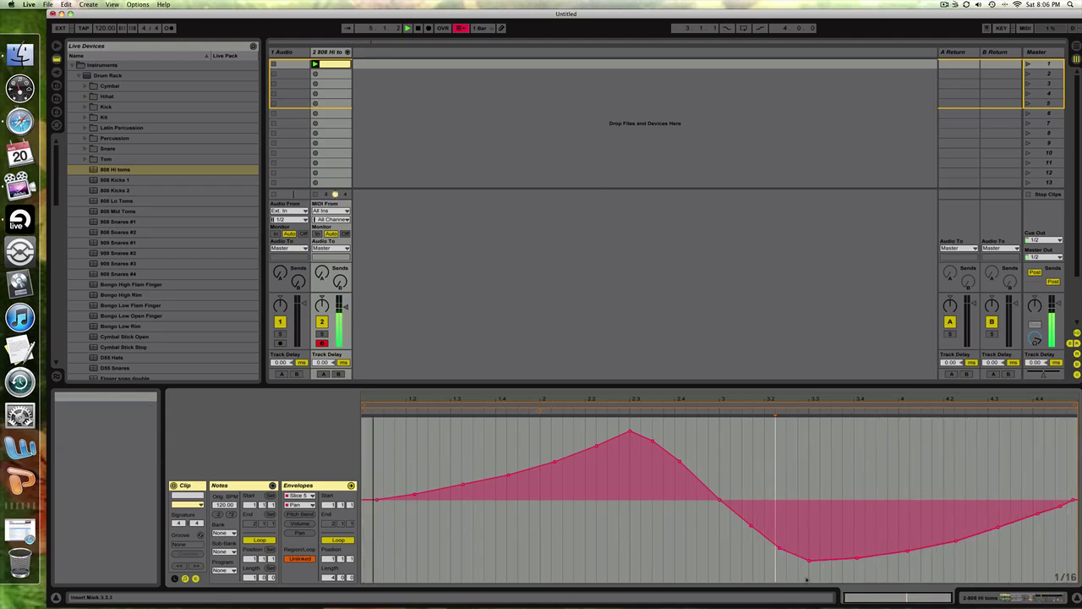
left_click_drag(813, 561, 912, 558)
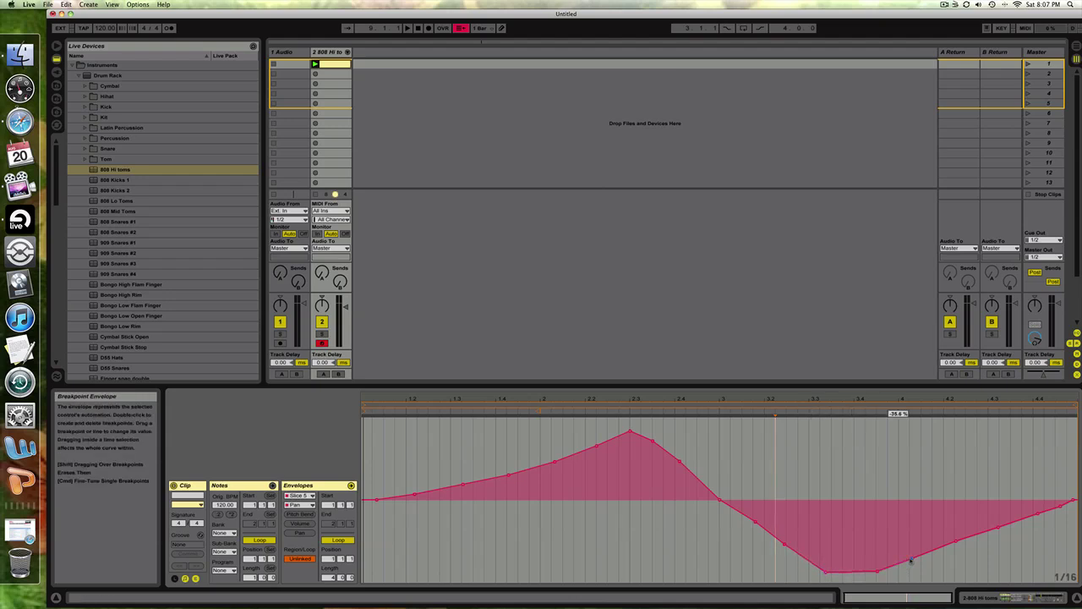
left_click(956, 541)
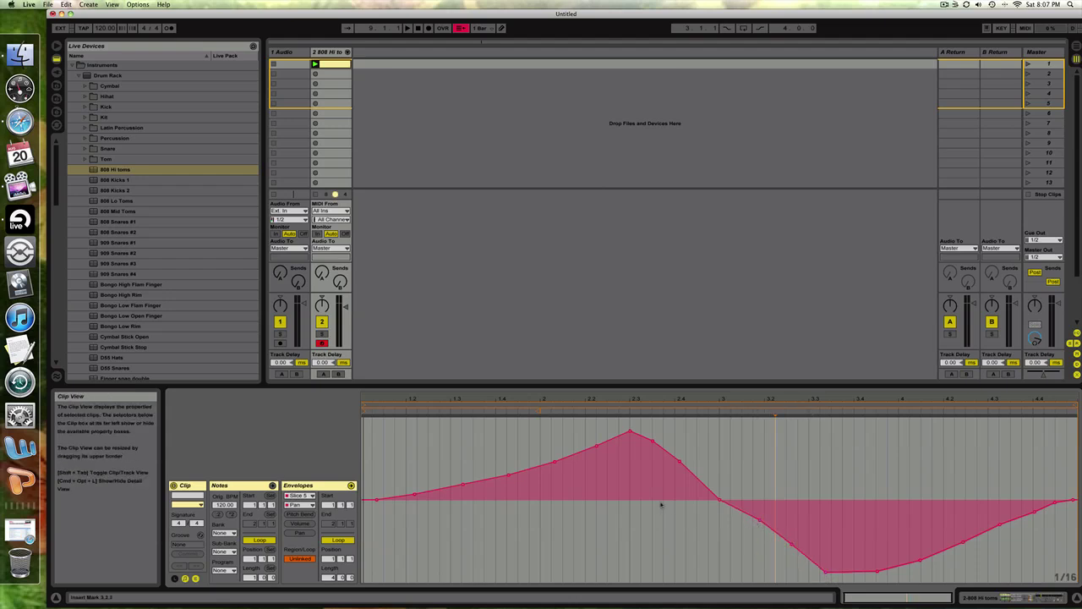
key("space")
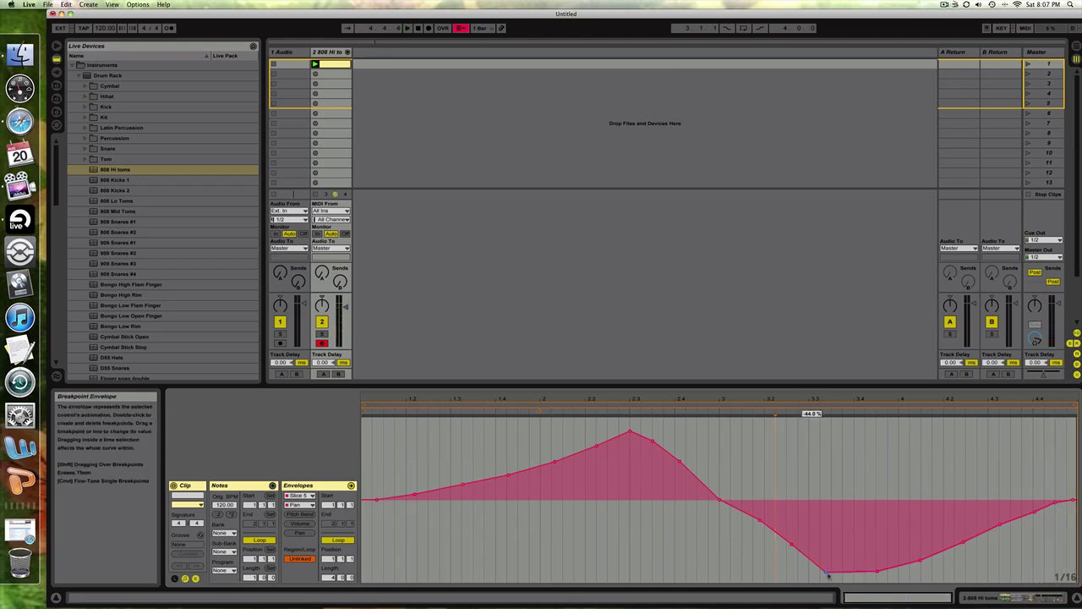
left_click_drag(827, 571, 839, 572)
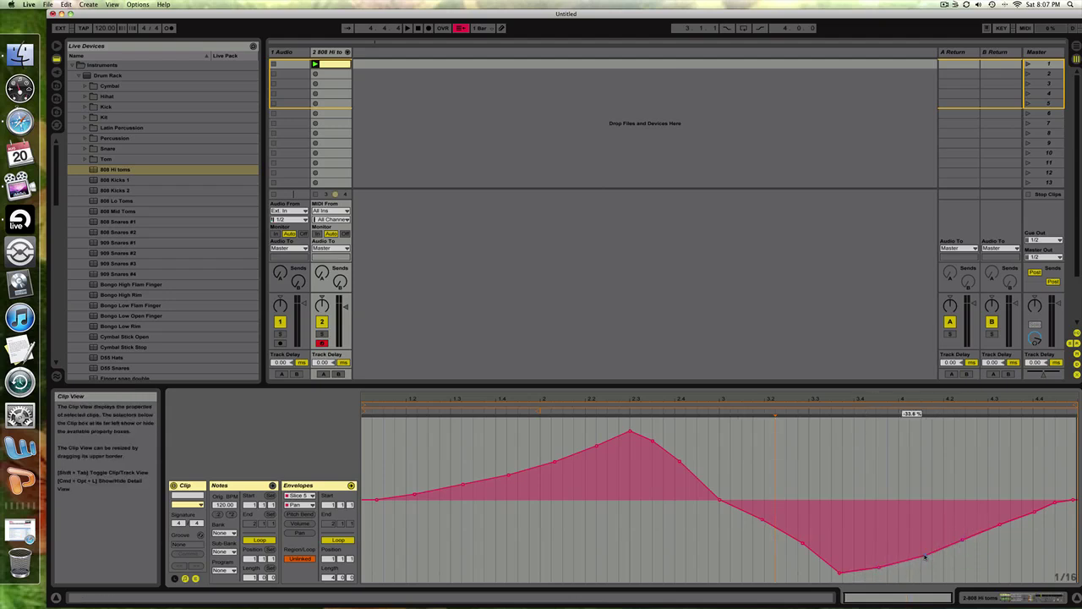
Step: While the clip plays, smooth the Pan descent after the peak, adding a breakpoint before bar 3 and moving the centre crossing slightly past it
key("space")
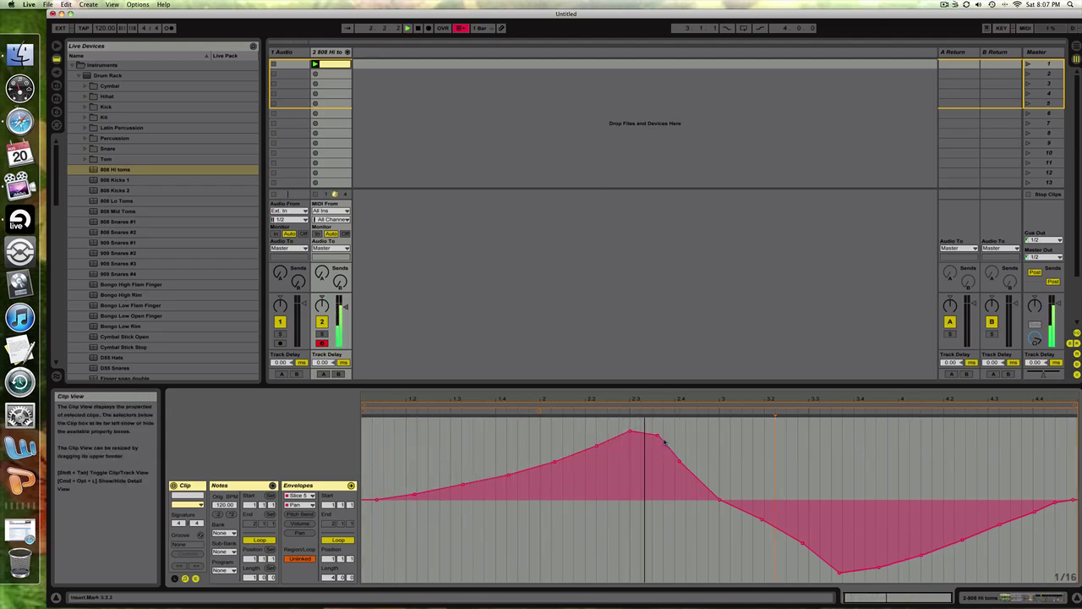
left_click_drag(653, 440, 689, 459)
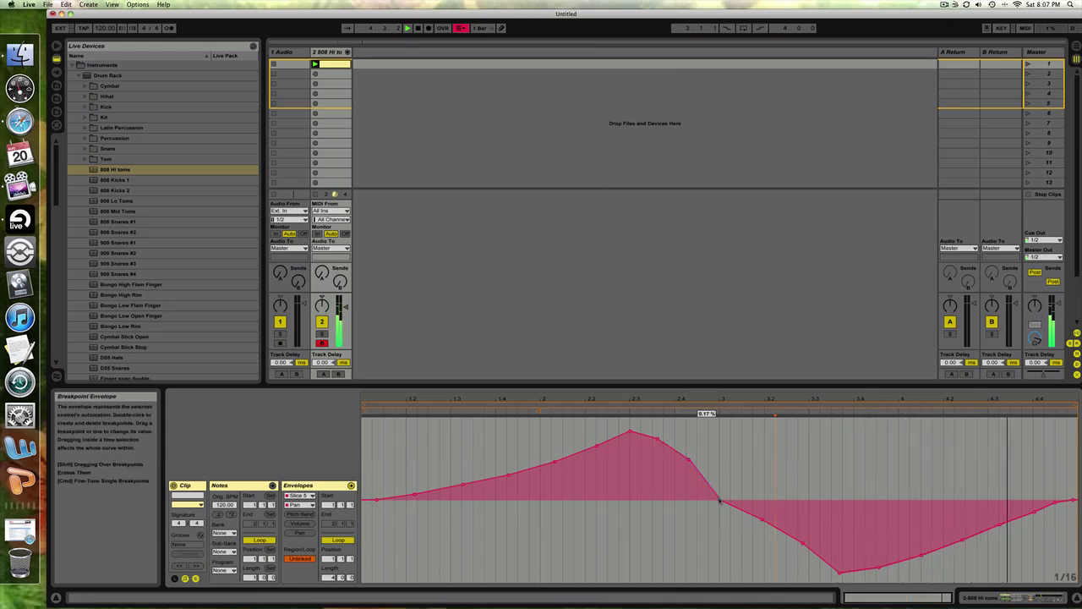
double_click(710, 483)
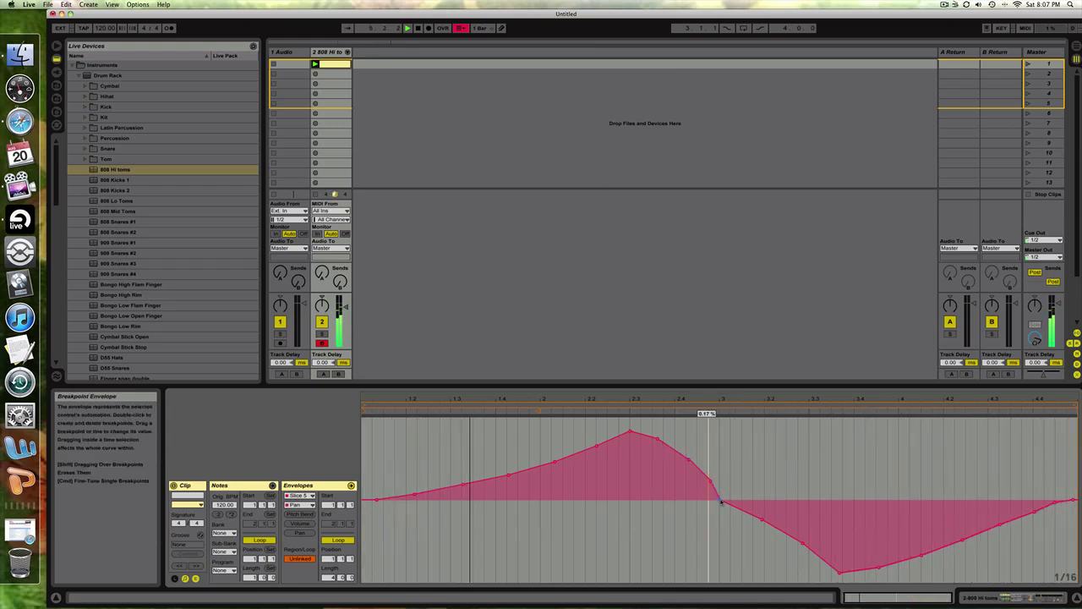
left_click_drag(720, 500, 732, 497)
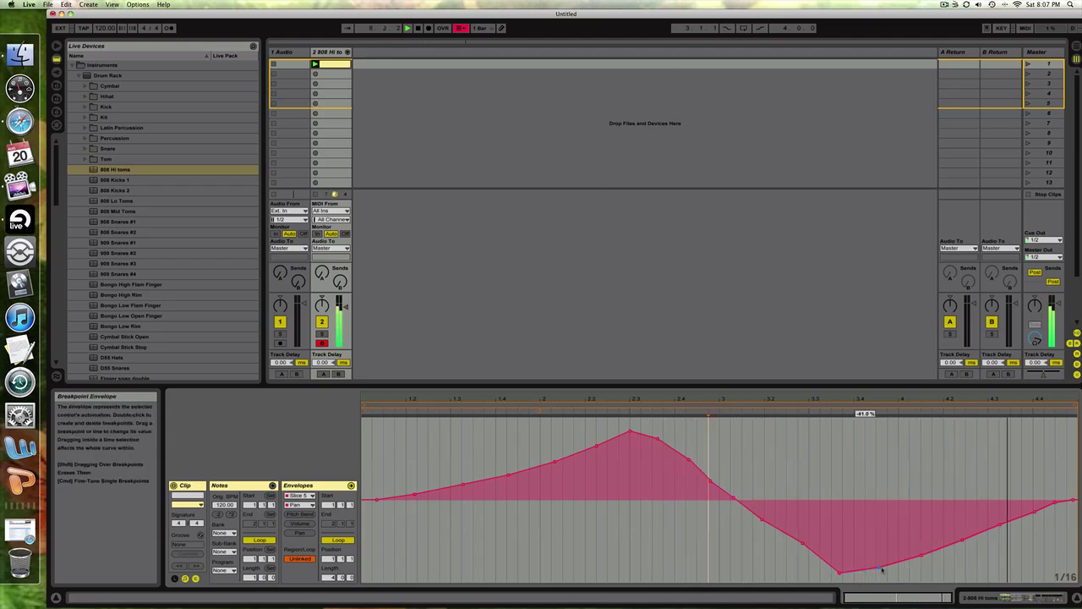
Step: Round the Pan envelope's trough, placing its lowest point between beats 3.4 and 4, and even out the return to centre
left_click_drag(881, 567, 840, 564)
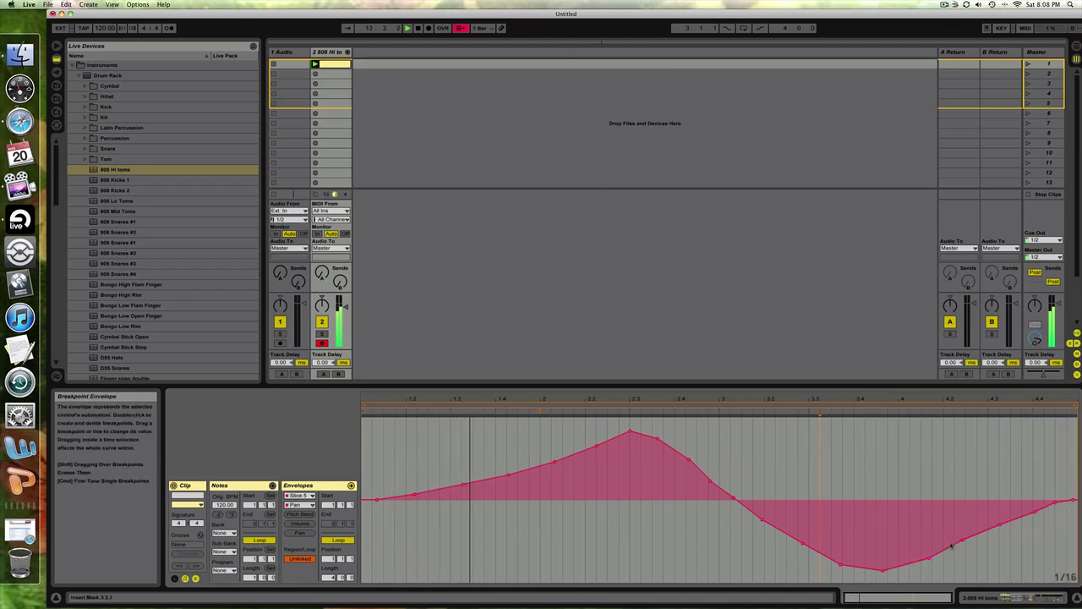
left_click_drag(962, 542, 1007, 534)
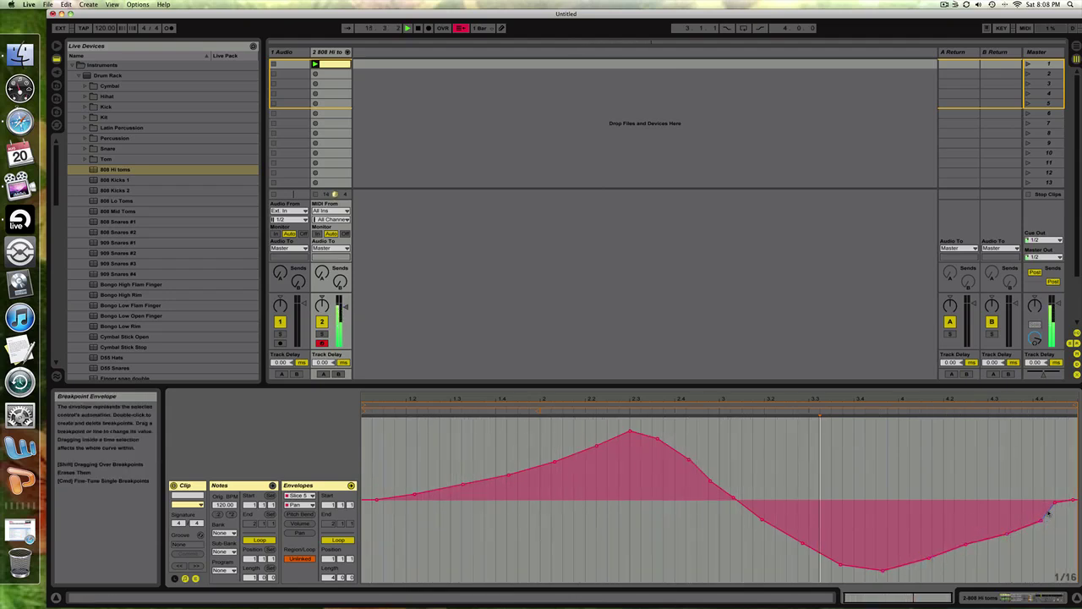
left_click_drag(1056, 505, 1063, 512)
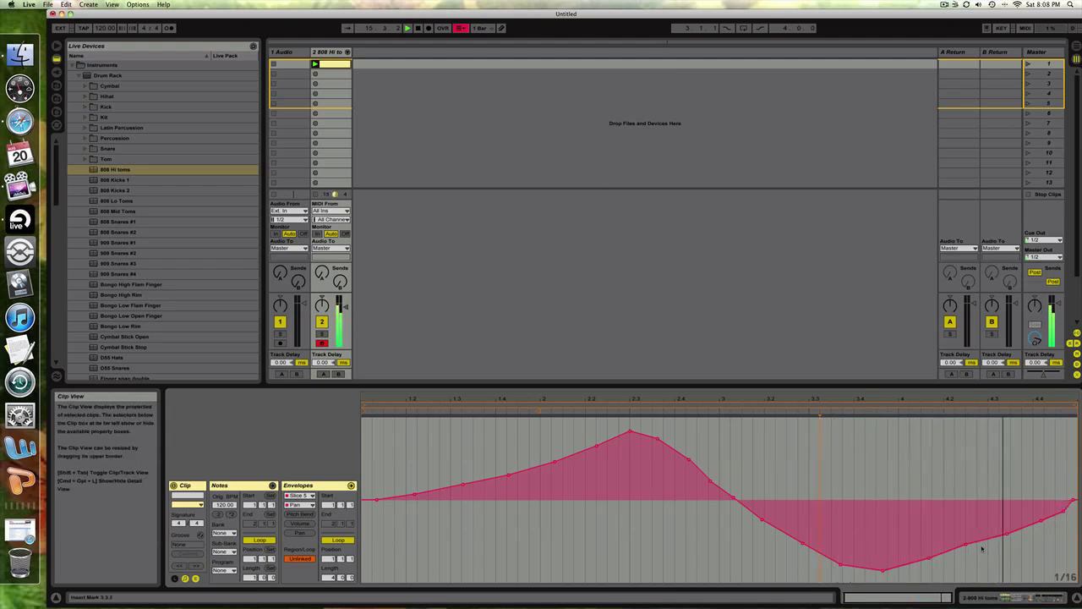
left_click_drag(967, 547, 926, 563)
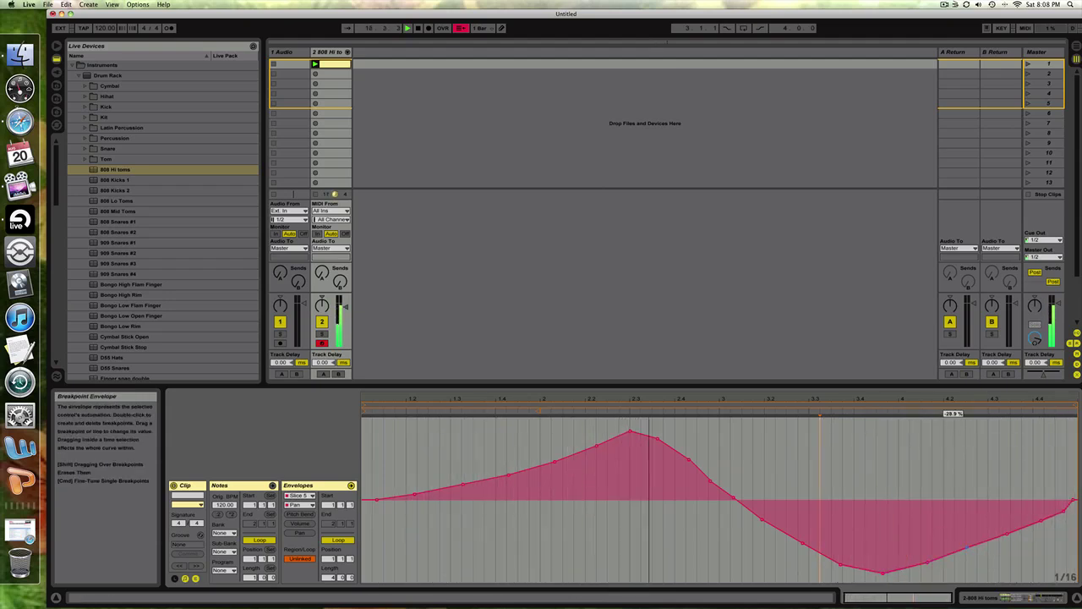
Step: Bow the Pan envelope's final return to centre downward after beat 4.2 and slightly lower its peak near beat 2.3
left_click_drag(1008, 535, 1043, 524)
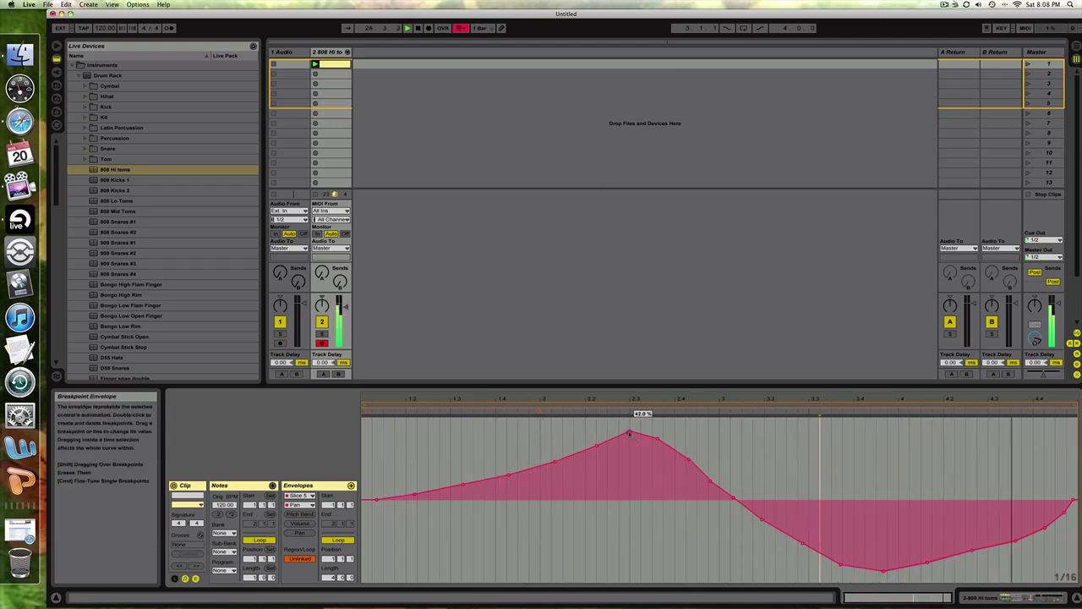
left_click_drag(630, 430, 627, 435)
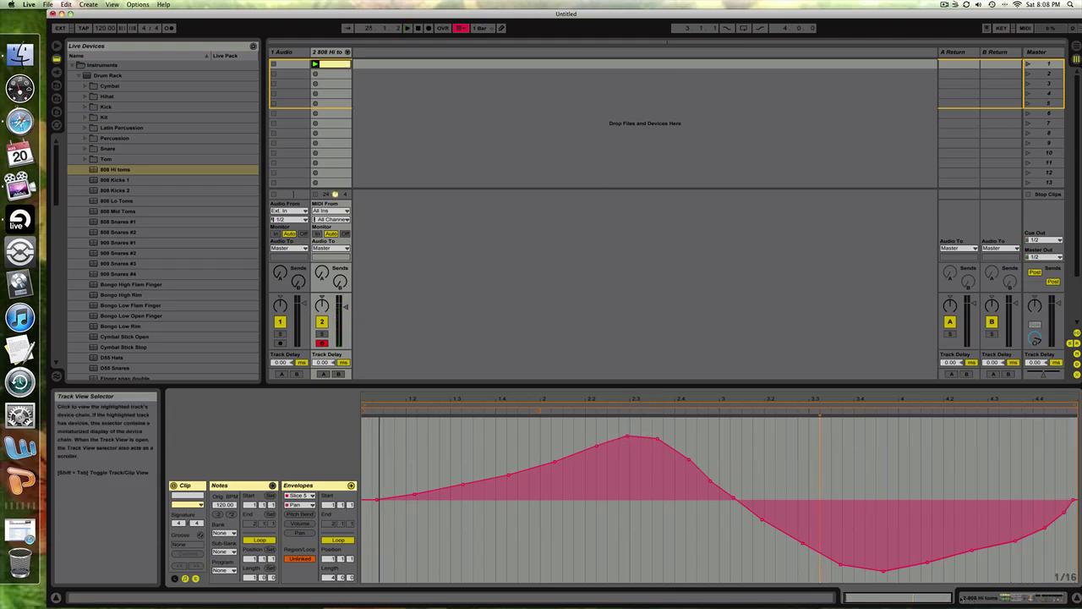
Step: Show the clip's Mixer Track Volume envelope, unlink it from the clip and set its loop length to four bars
left_click(299, 523)
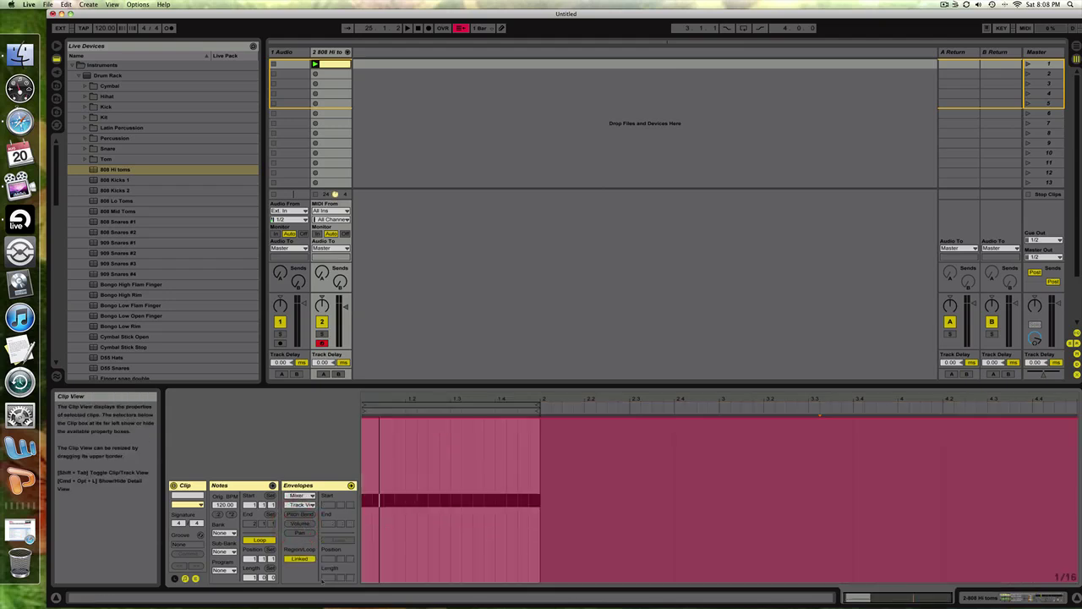
left_click(301, 559)
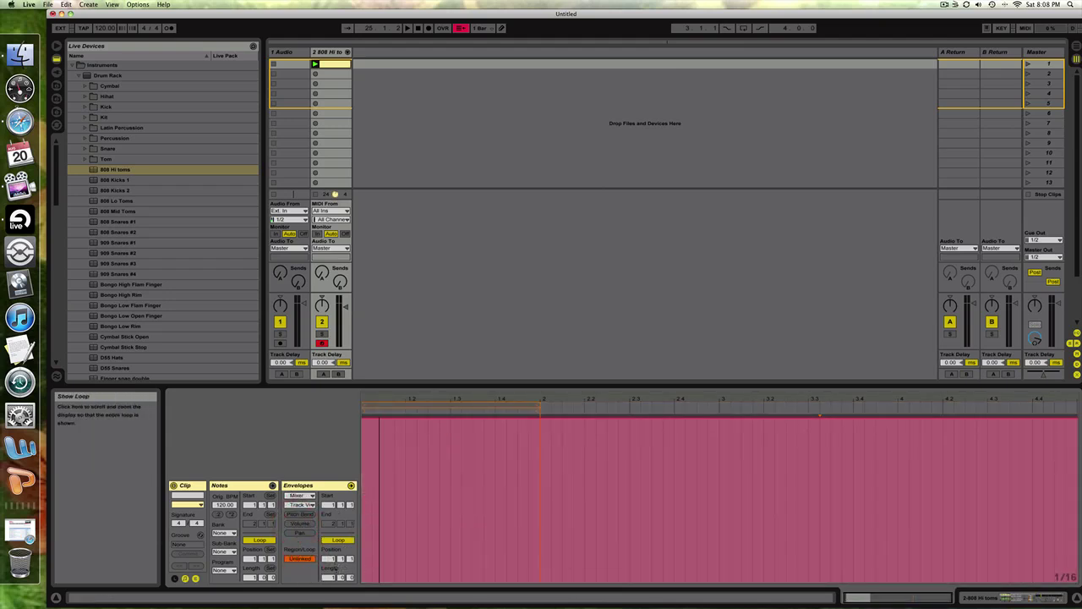
left_click_drag(326, 577, 327, 568)
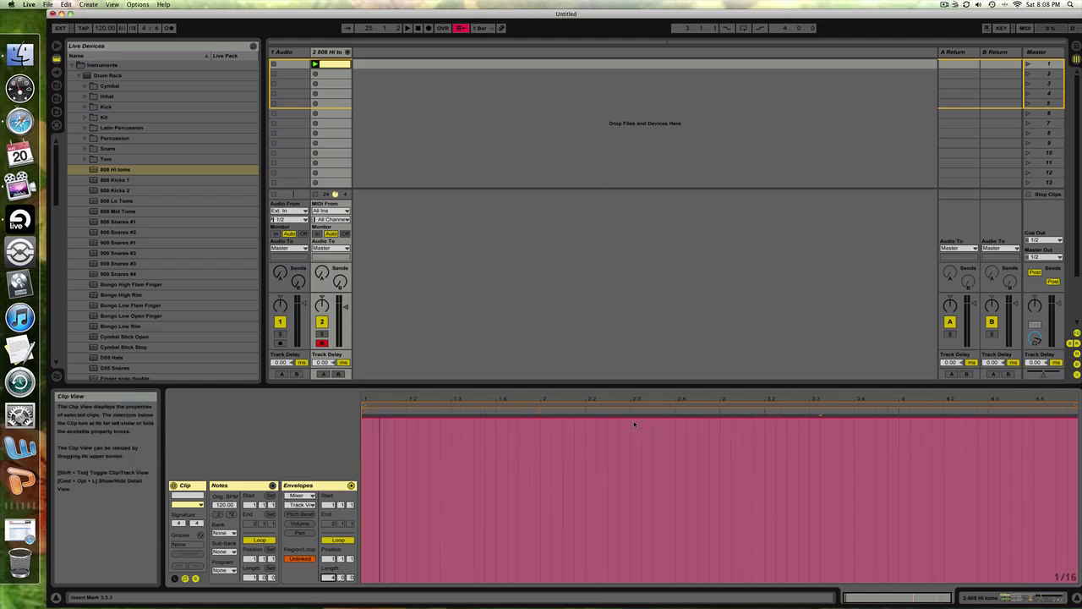
Step: Create a V-shaped dip in the Track Volume envelope with breakpoints at 1.4 and 4.2 and its lowest point at 3.2
left_click(496, 417)
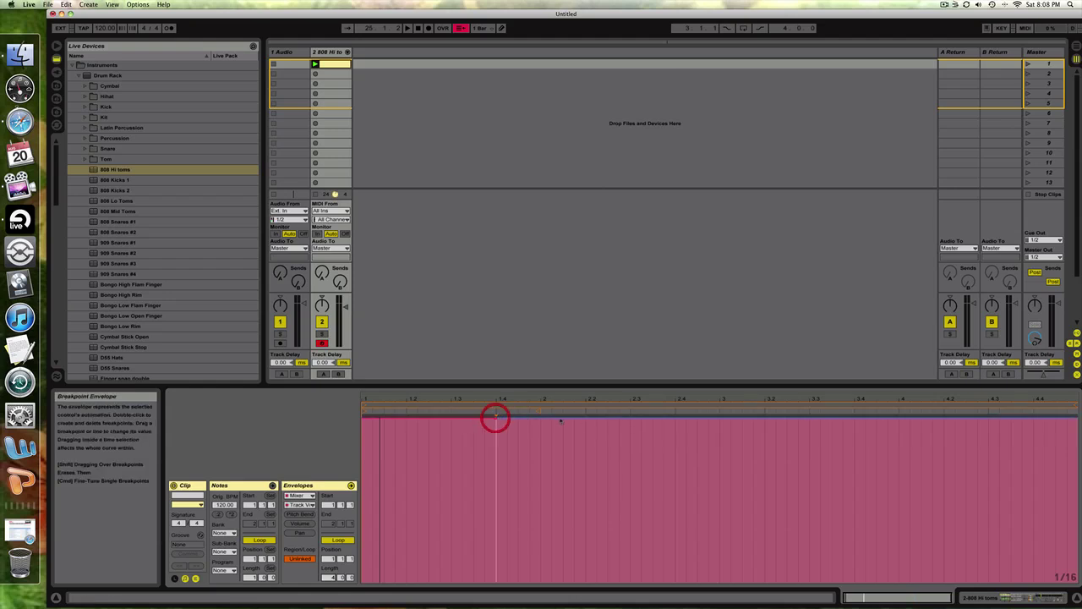
left_click(940, 418)
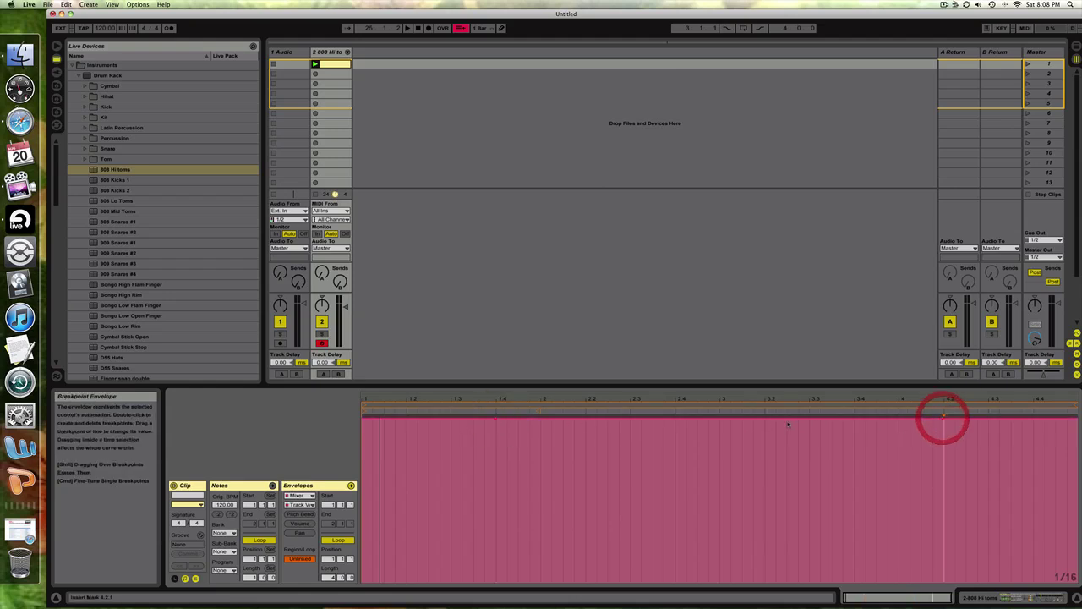
left_click_drag(719, 419, 763, 517)
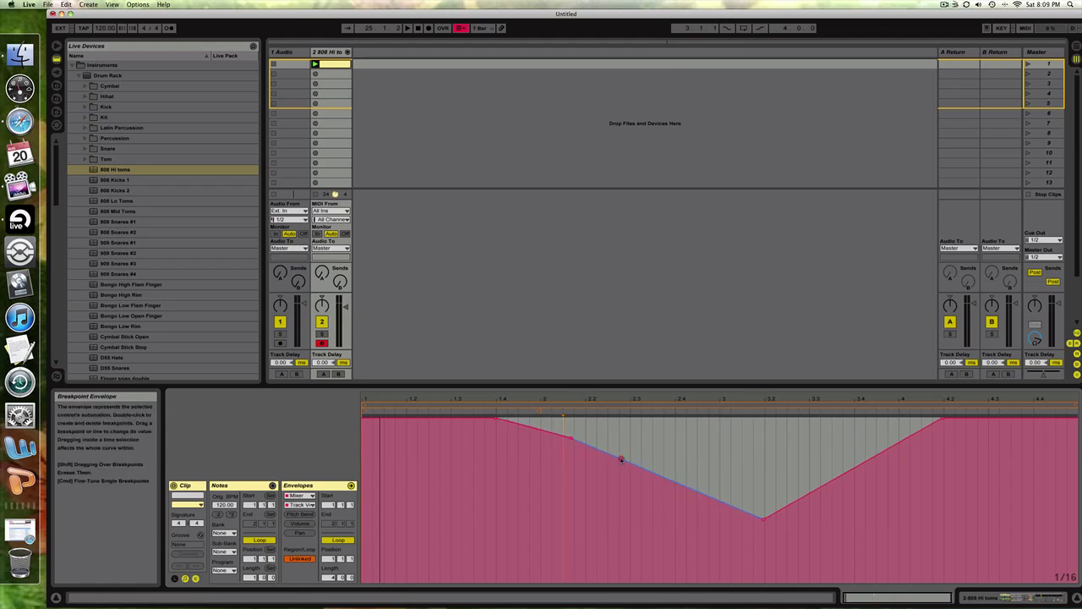
Step: Round the volume dip into a smooth curve with added breakpoints at 2.3, 2.4 and 3 on the descent and up to bar 4 on the rise
left_click(623, 457)
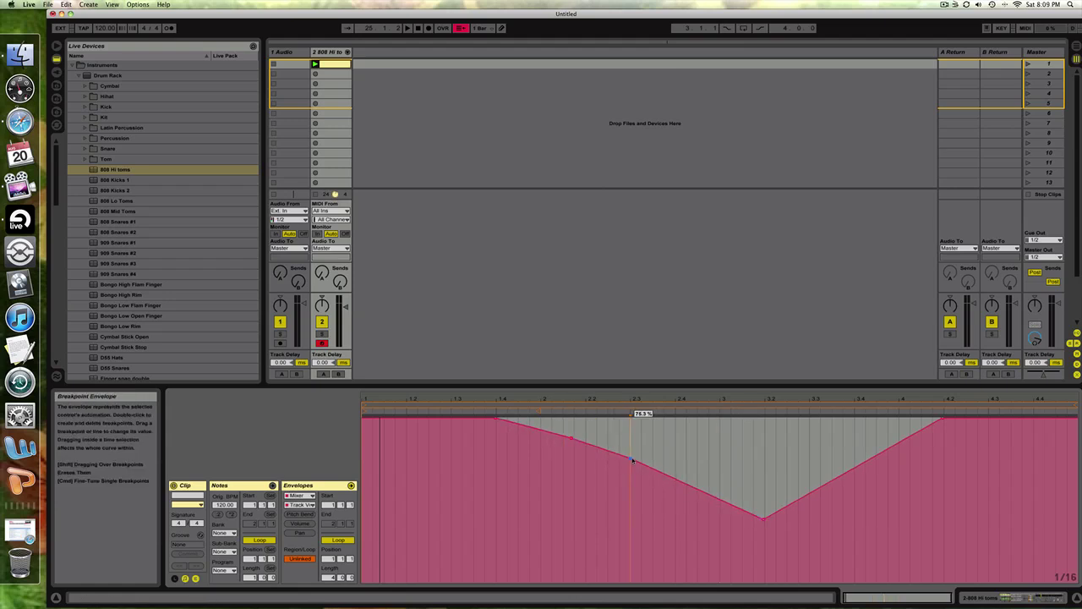
left_click(676, 479)
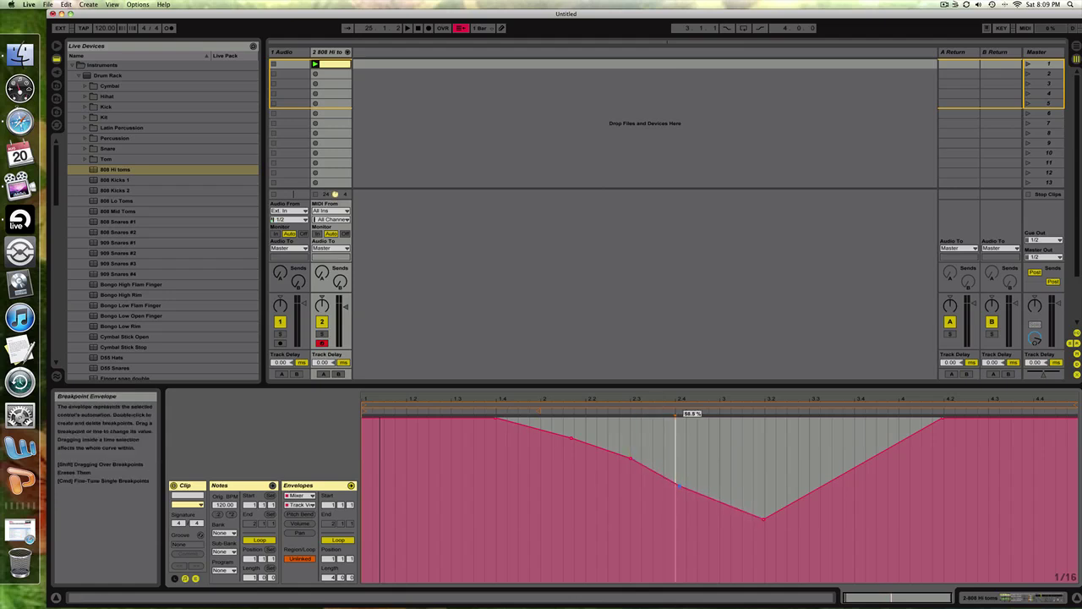
double_click(723, 504)
left_click_drag(723, 504, 787, 511)
double_click(784, 507)
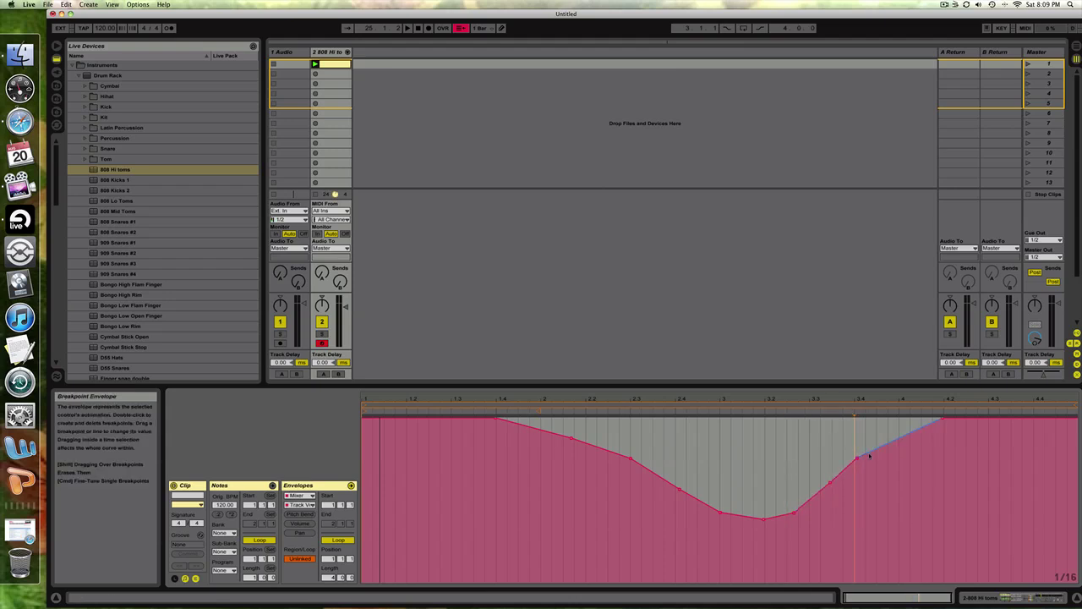
left_click(898, 437)
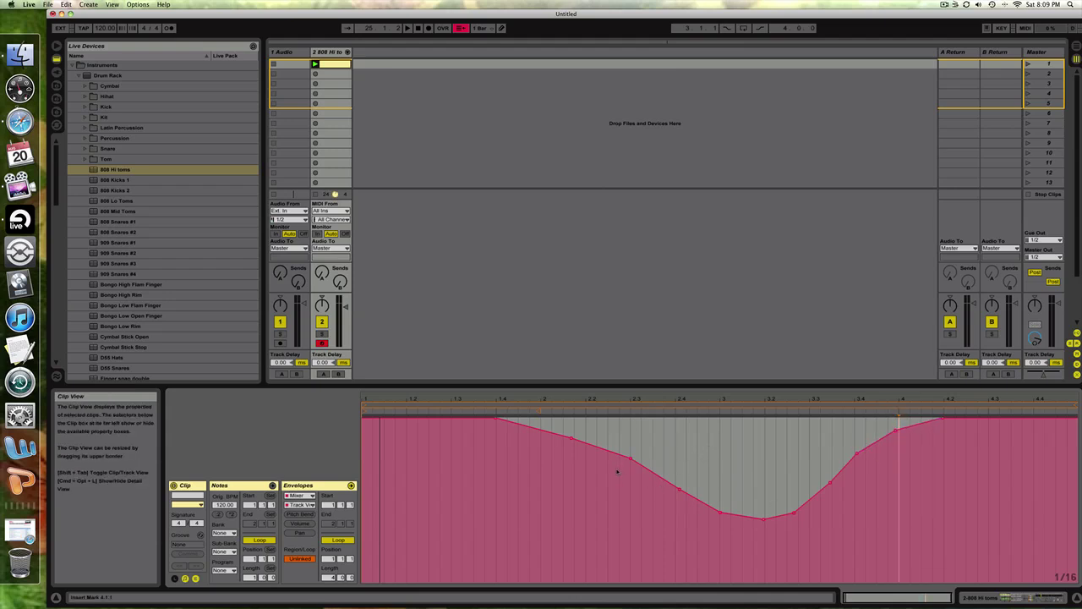
Step: While the clip plays, stretch the volume dip's rise so it reaches full level just before 4.4, shifting its upper breakpoints later
key("space")
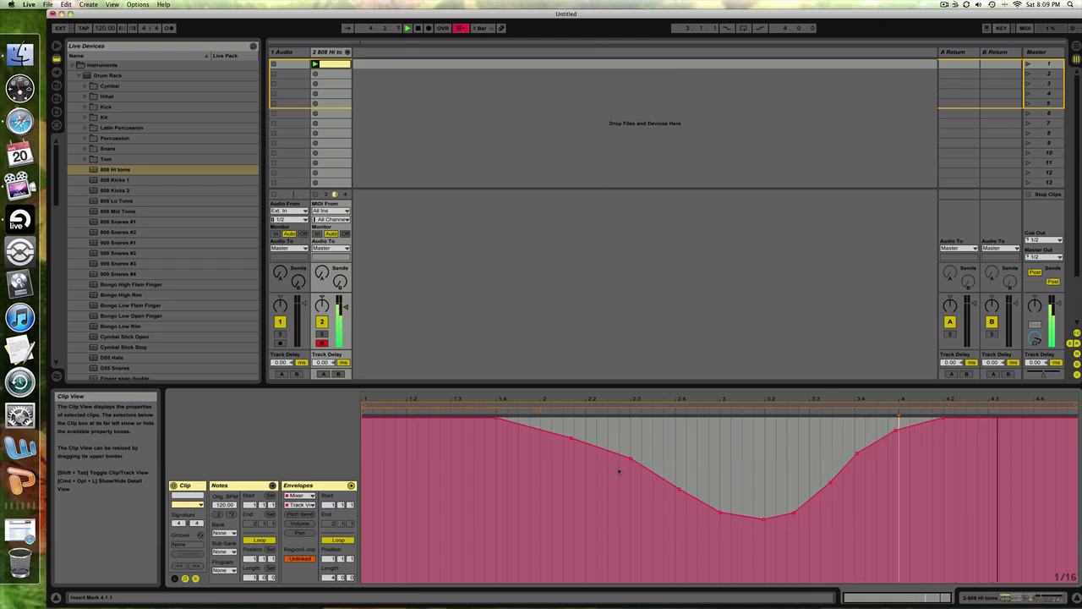
left_click_drag(948, 418, 1027, 417)
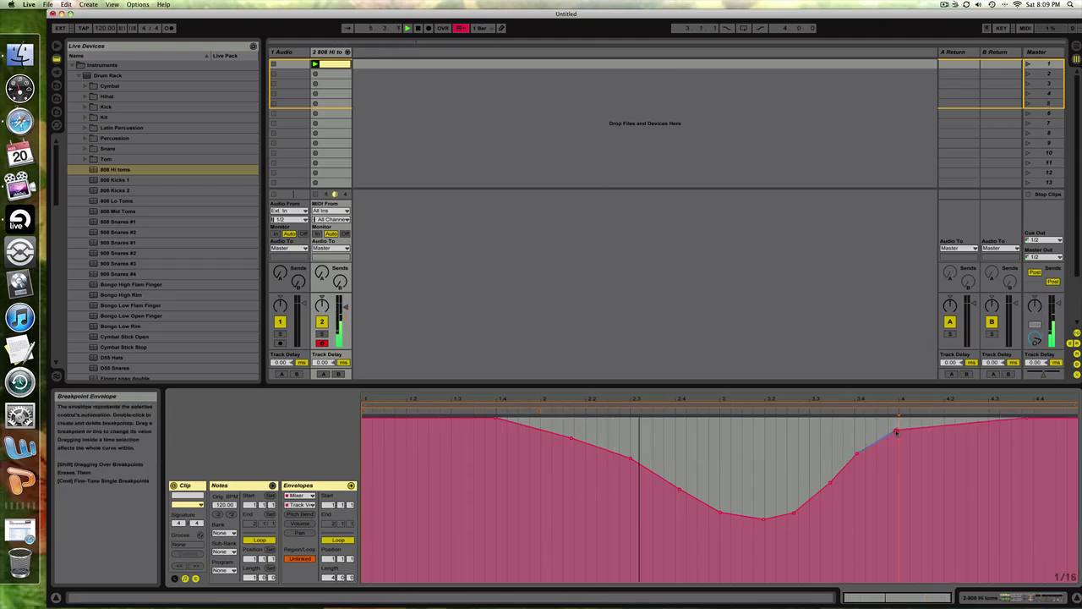
left_click_drag(896, 429, 873, 453)
left_click_drag(929, 429, 938, 429)
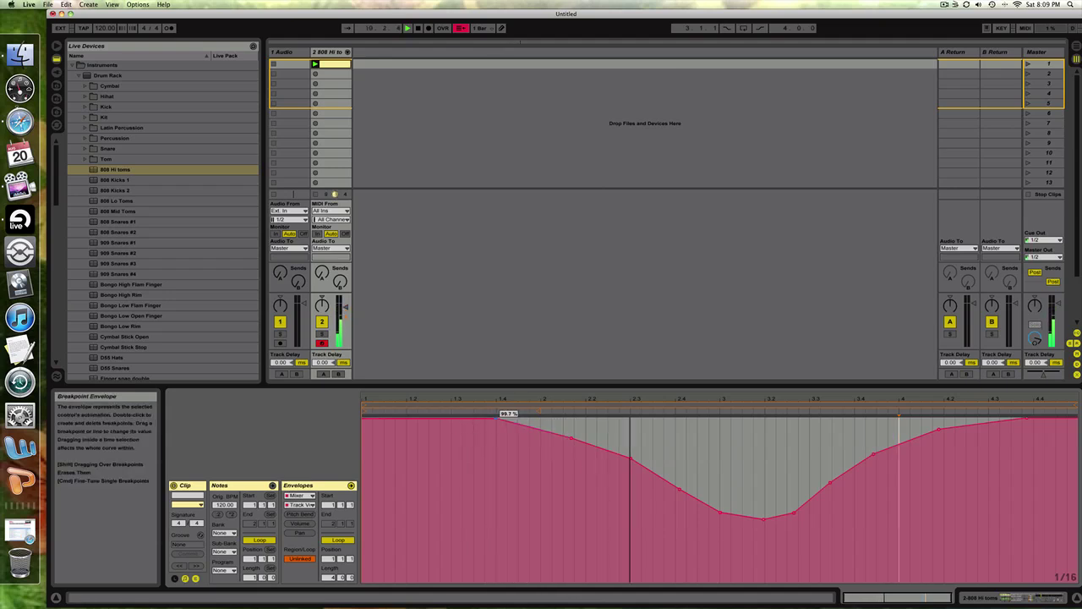
Step: Start the volume dip's descent just before 1.2, smooth it with a breakpoint before 1.4 and earlier middle points, and stop playback
left_click_drag(493, 421, 395, 417)
double_click(444, 424)
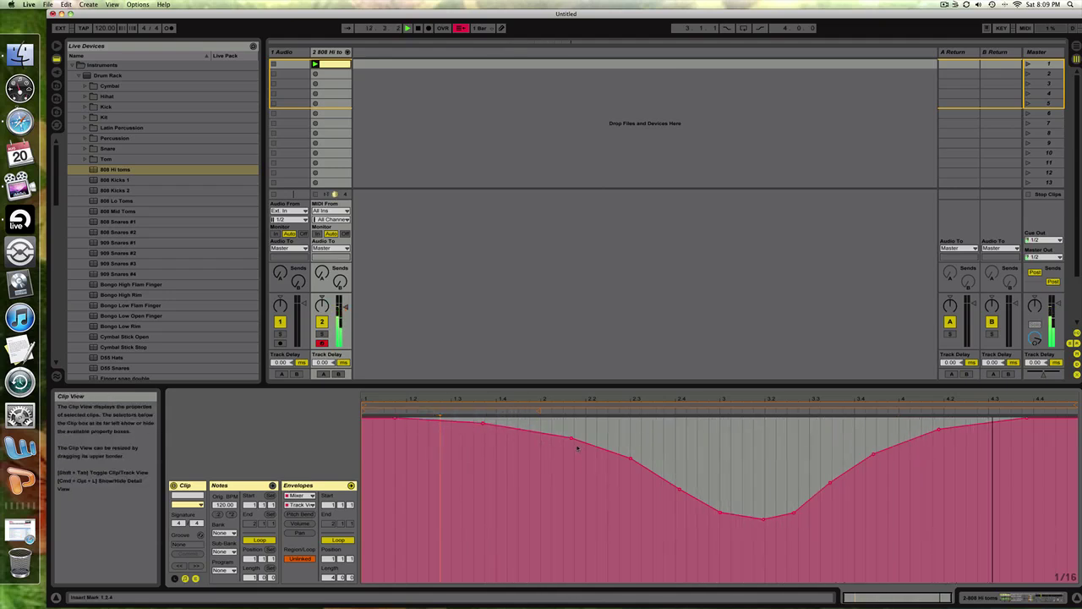
left_click_drag(571, 437, 554, 438)
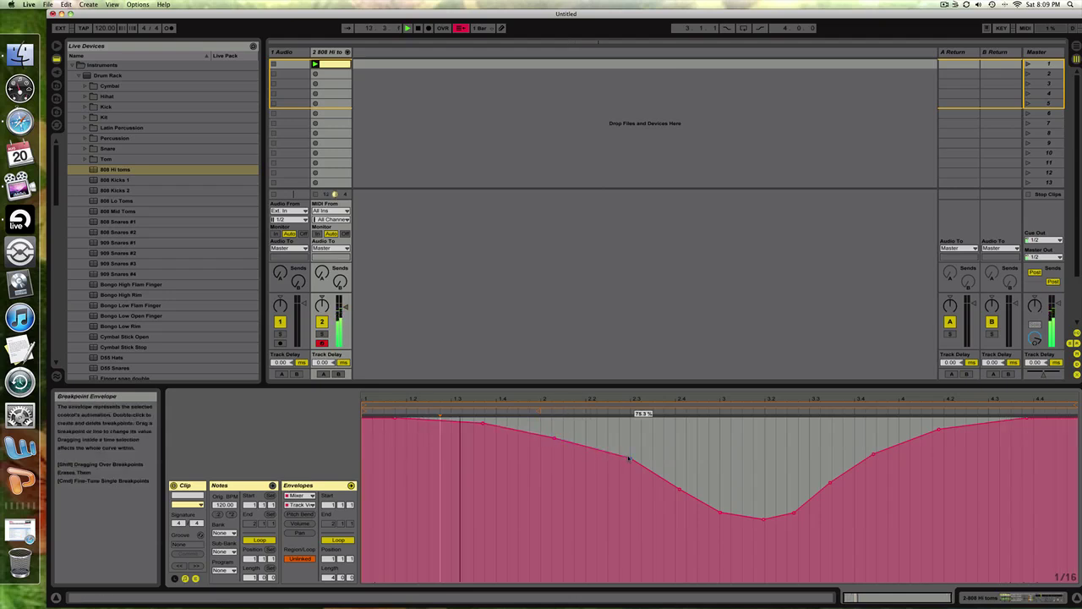
left_click_drag(631, 459, 624, 459)
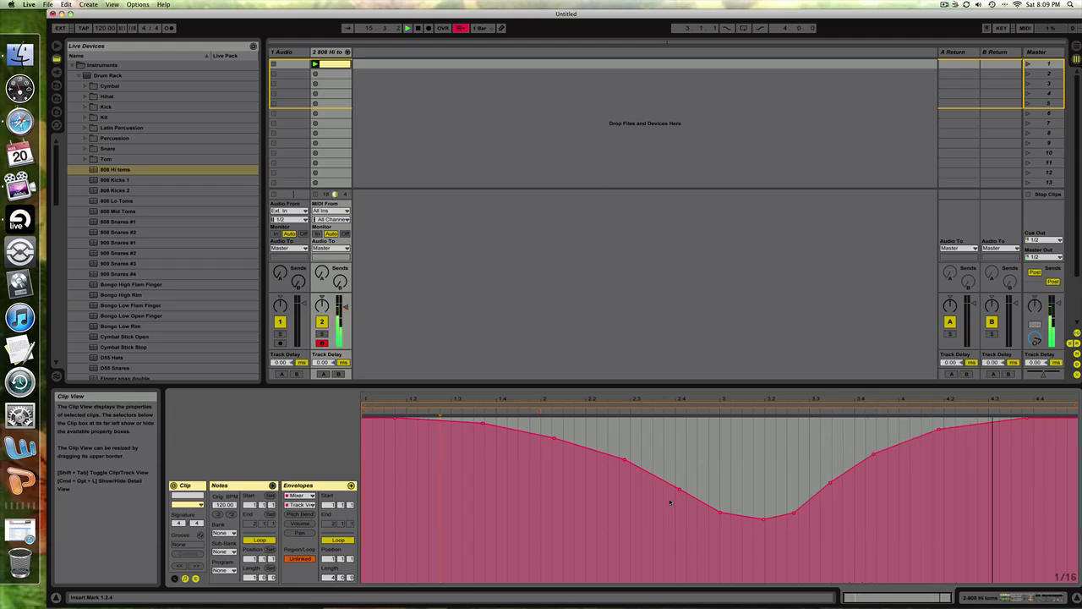
key("space")
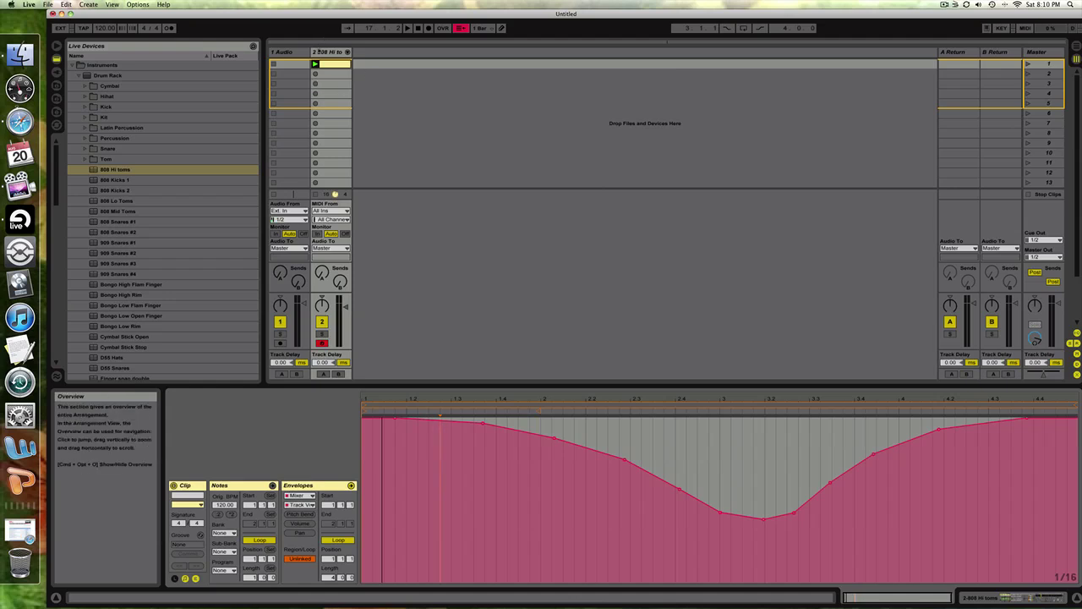
Step: Relaunch the clip to audition the volume envelope and look at the list of mixer parameters available for envelopes
left_click(315, 64)
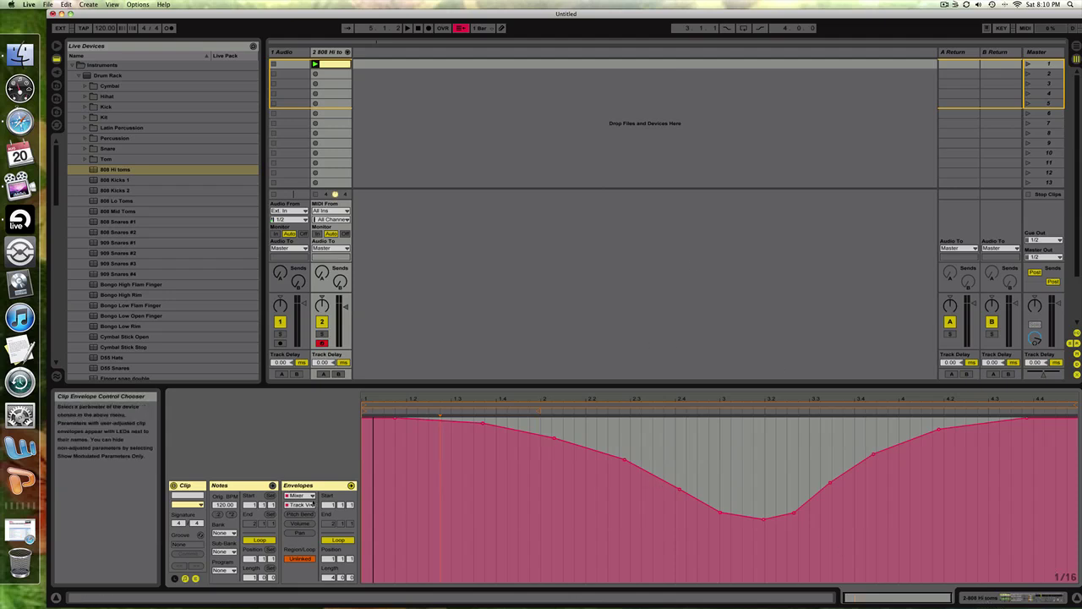
left_click(306, 505)
left_click(309, 506)
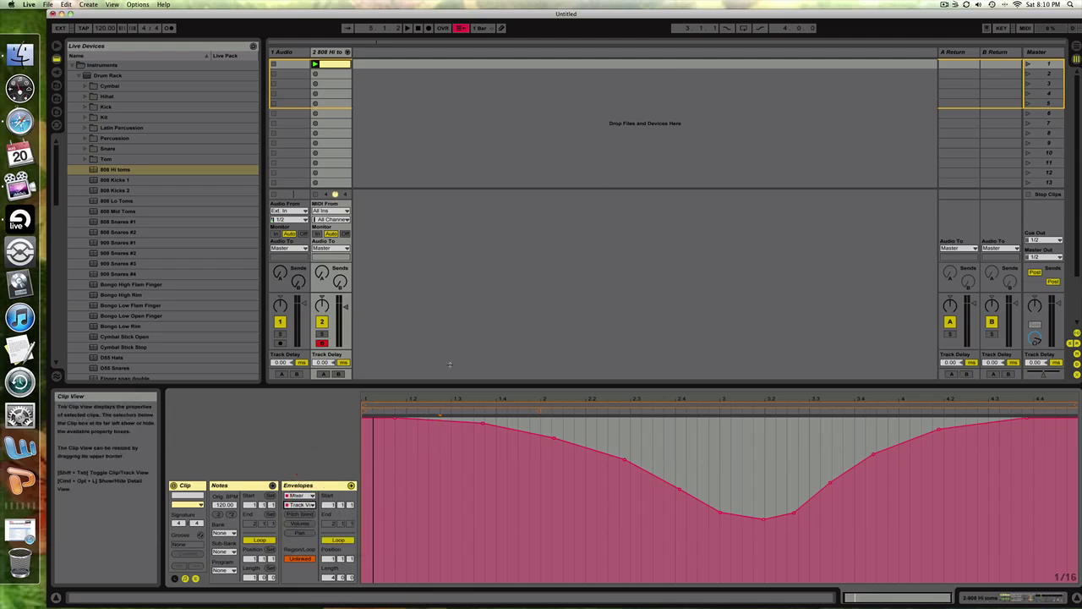
Step: Add the Reverb audio effect after the Drum Rack in the 808 Hi toms track's device chain
left_click(986, 597)
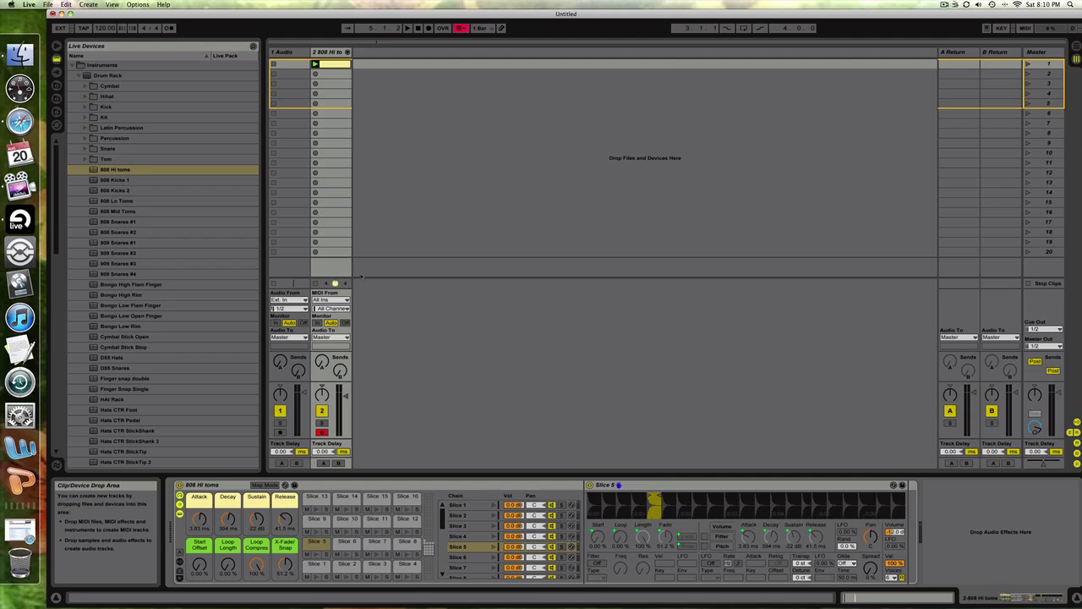
left_click(79, 76)
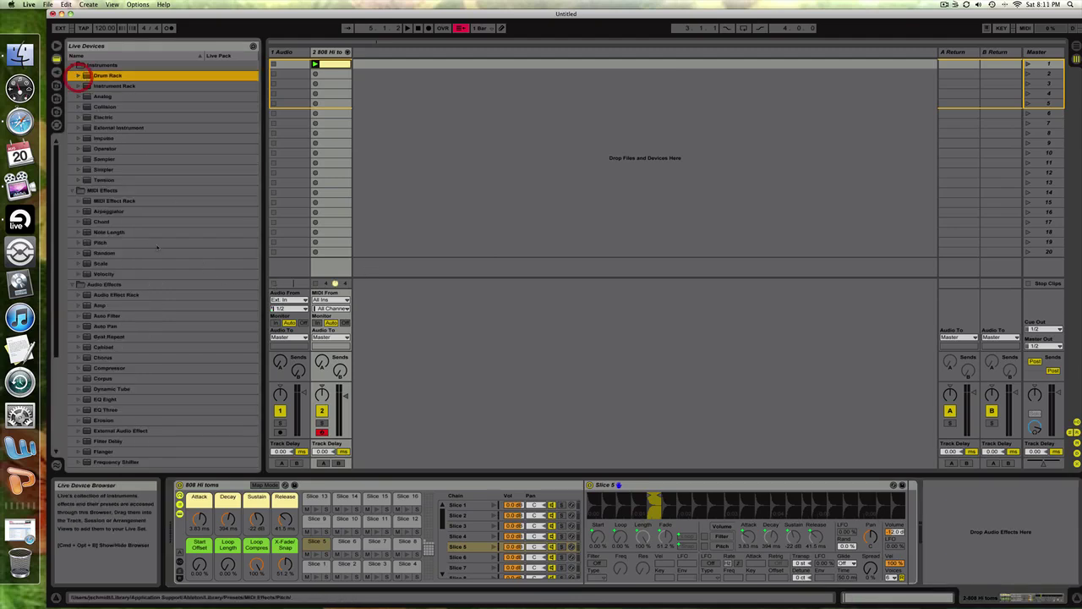
scroll(195, 295, "down", 6)
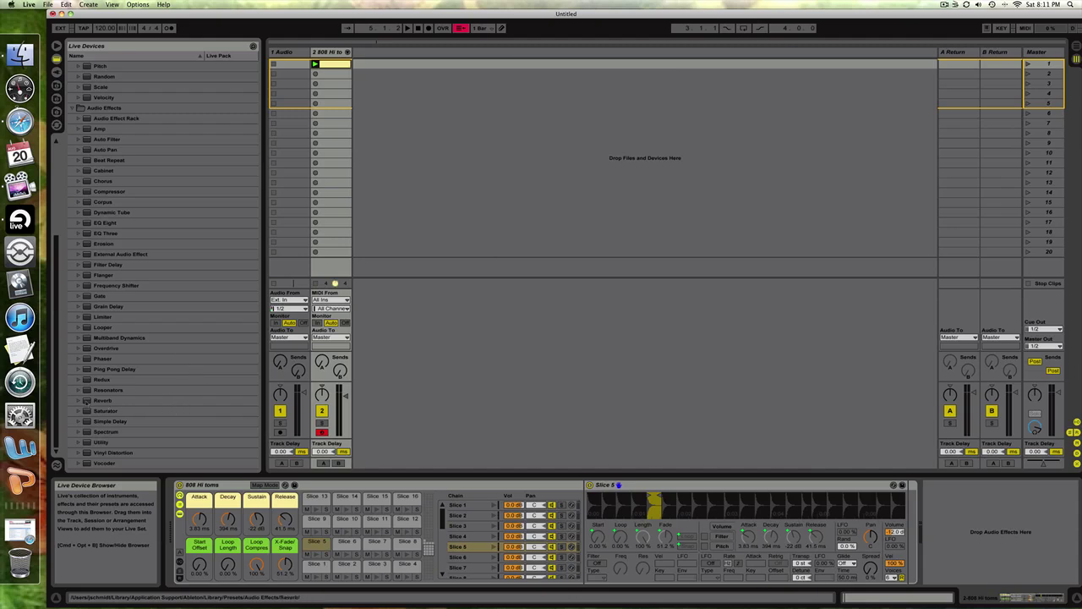
left_click_drag(85, 400, 930, 529)
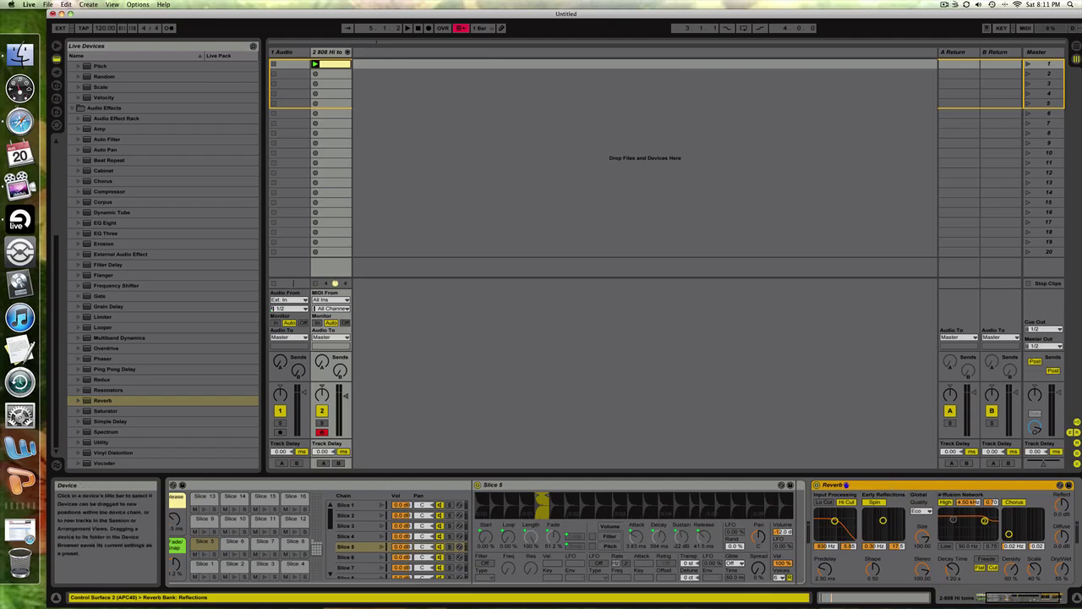
Step: Hot-swap the Reverb to the Concert Hall preset from the Hall presets
left_click(1060, 485)
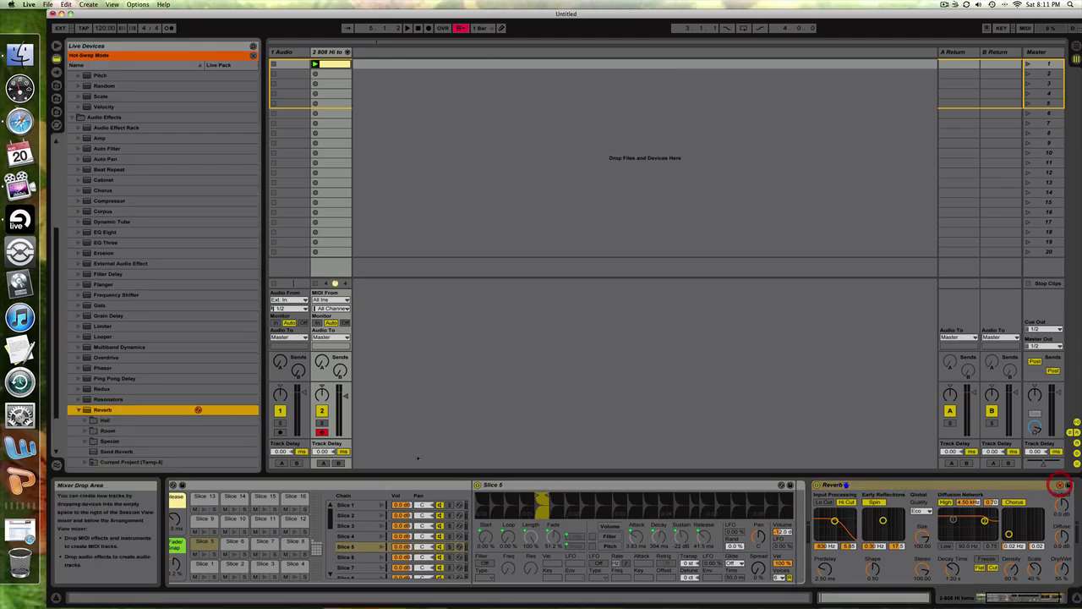
left_click(85, 420)
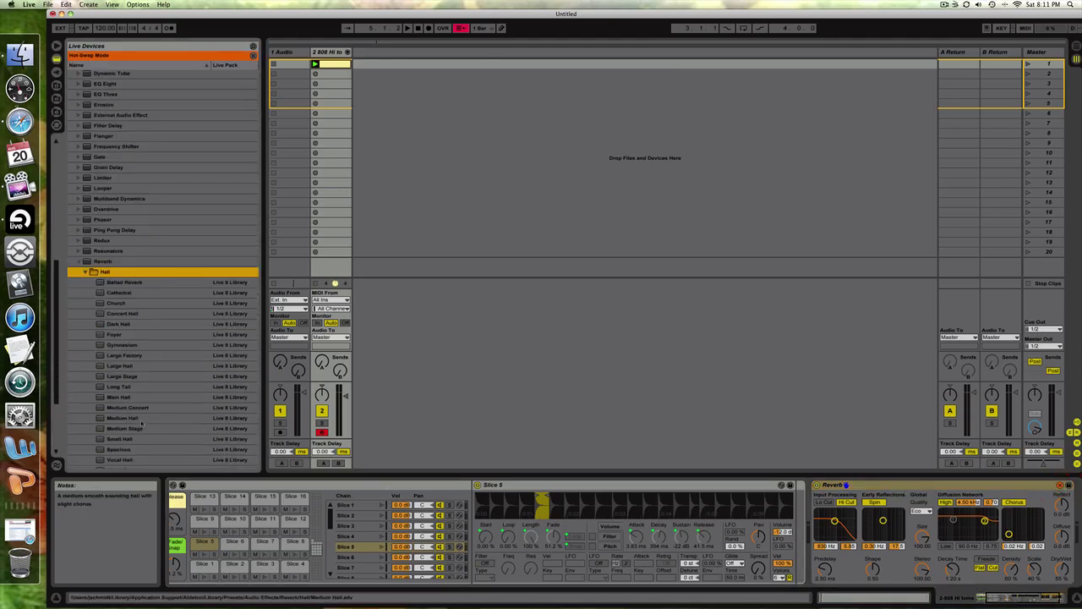
double_click(128, 313)
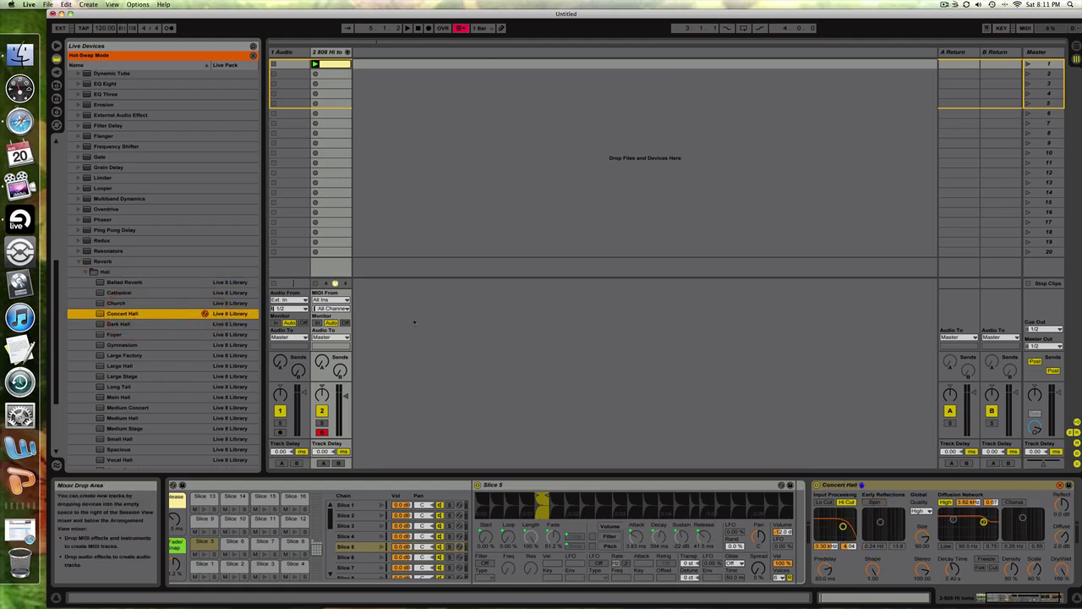
Step: While the clip plays, lower the Concert Hall reverb's Dry/Wet and Size, and set its Predelay to 11.7 ms
left_click_drag(1061, 568, 1061, 602)
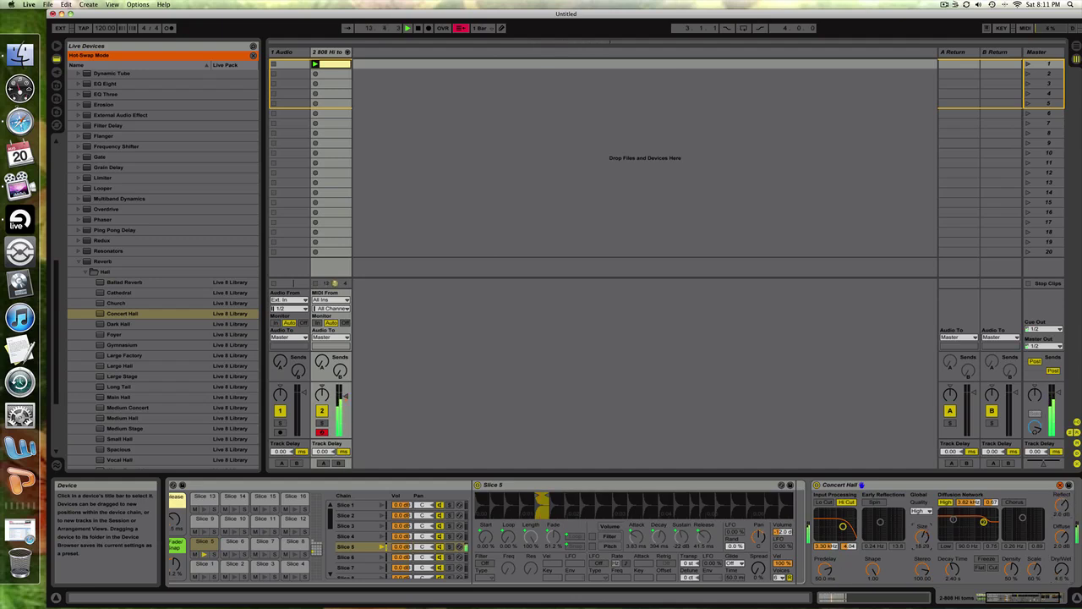
left_click_drag(825, 568, 825, 582)
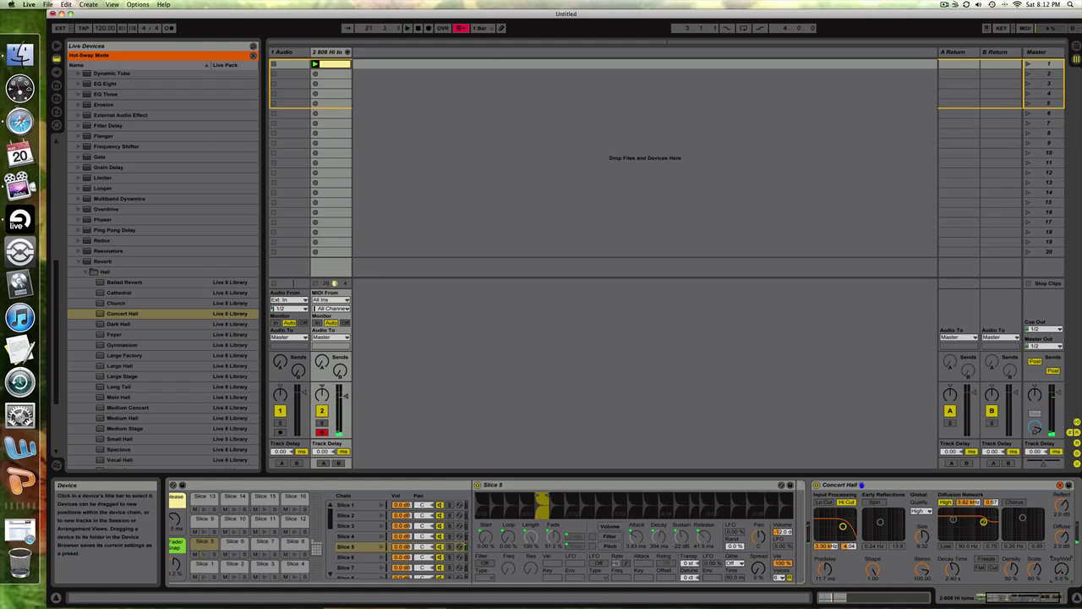
Step: Show the clip envelope for the Concert Hall reverb's Dry/Wet, unlink it and set its loop length to four bars
left_click(1061, 572)
left_click(899, 596)
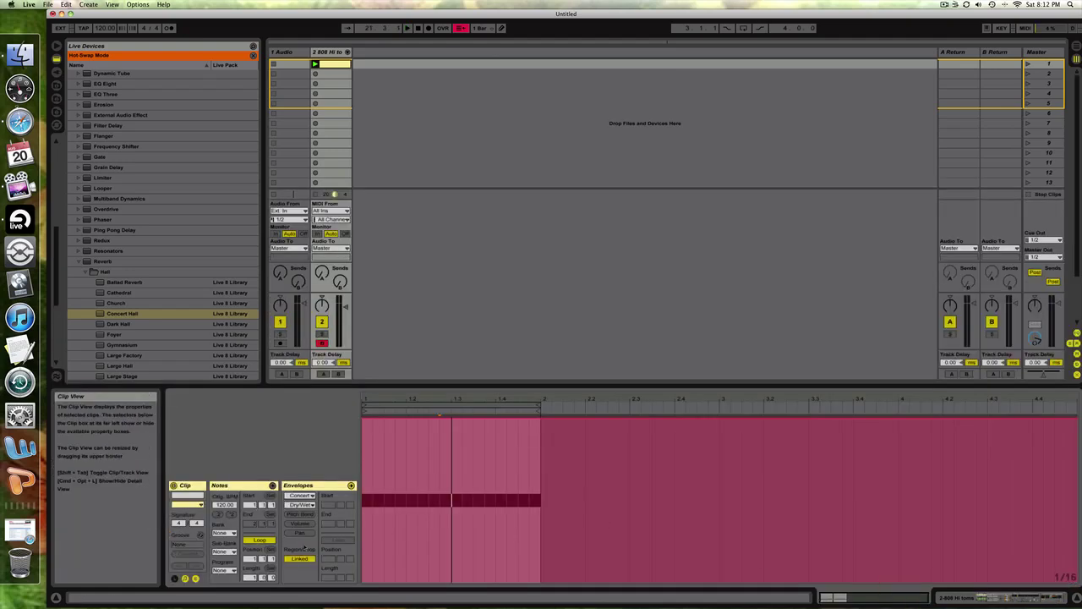
left_click(300, 558)
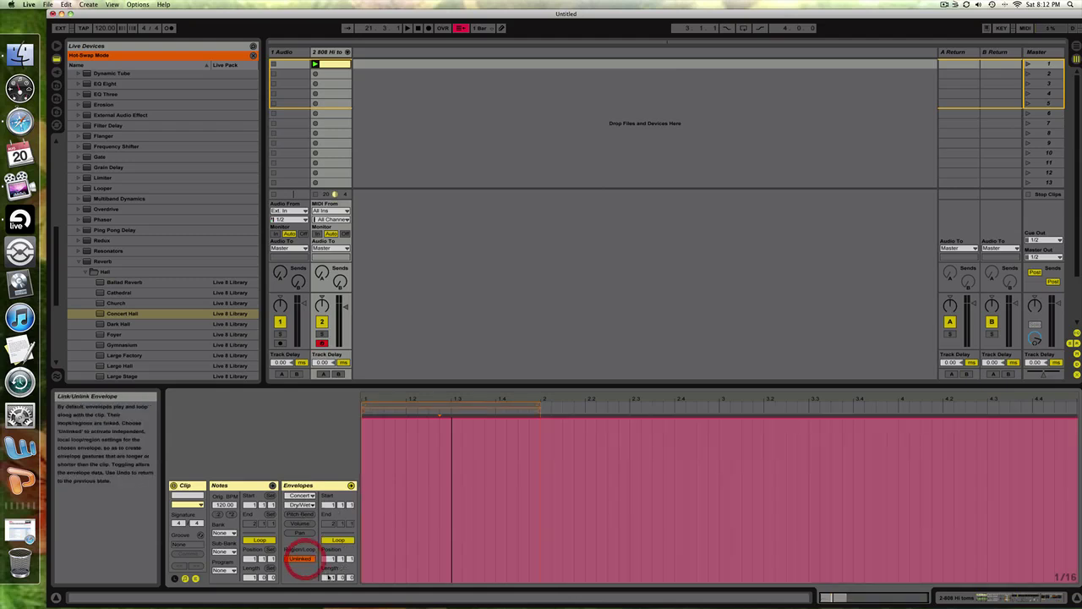
left_click_drag(328, 578, 328, 560)
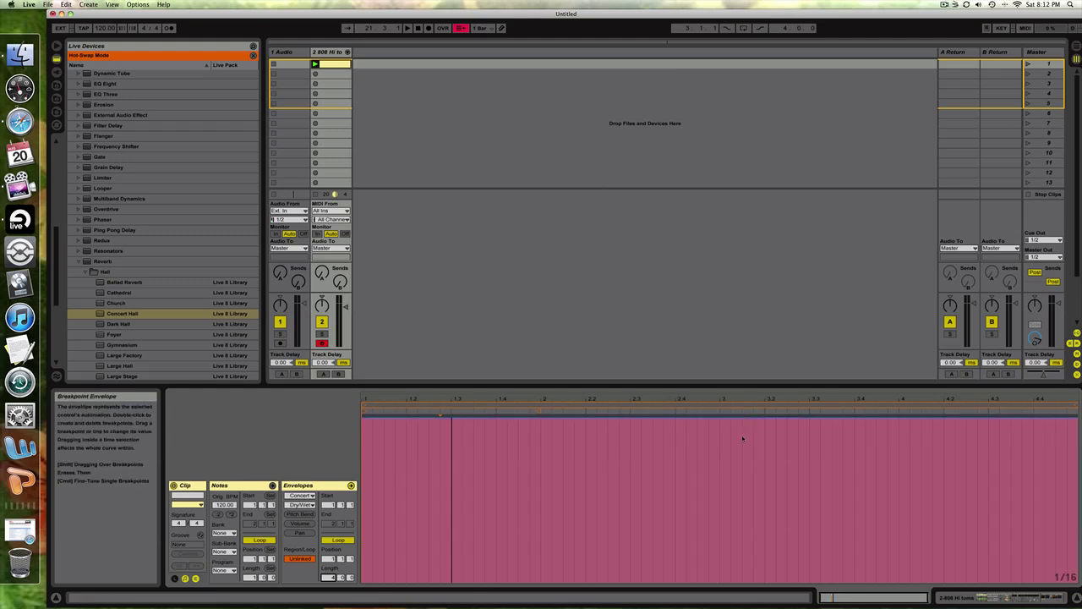
Step: Lower the entire Dry/Wet envelope to about one fifth of its range and check the reverb's Dry/Wet knob in the device chain
left_click(742, 424)
left_click_drag(742, 425, 742, 550)
key("shift+Tab")
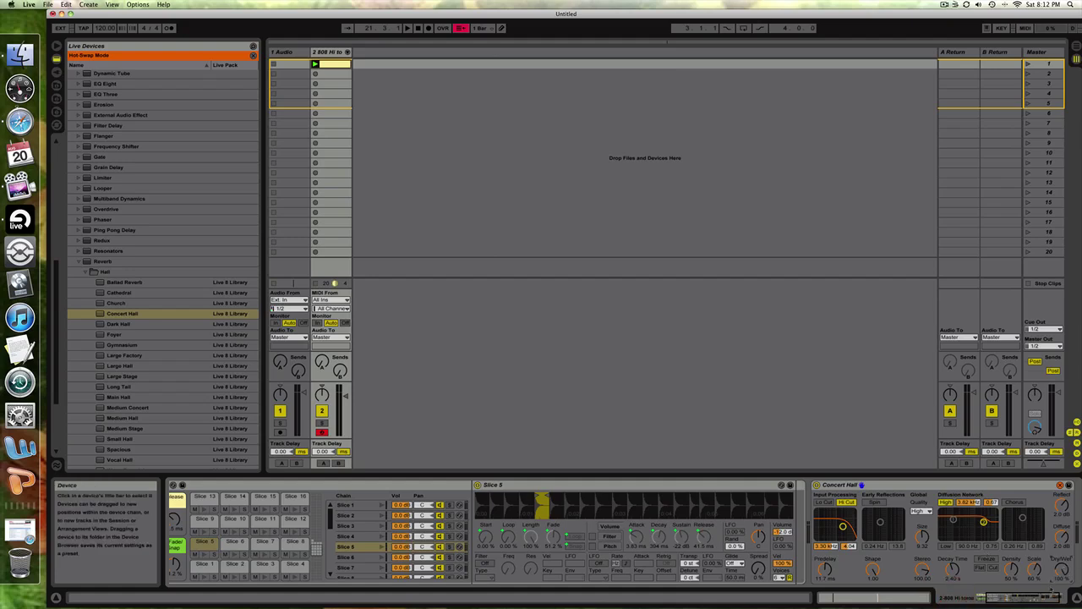
left_click(876, 598)
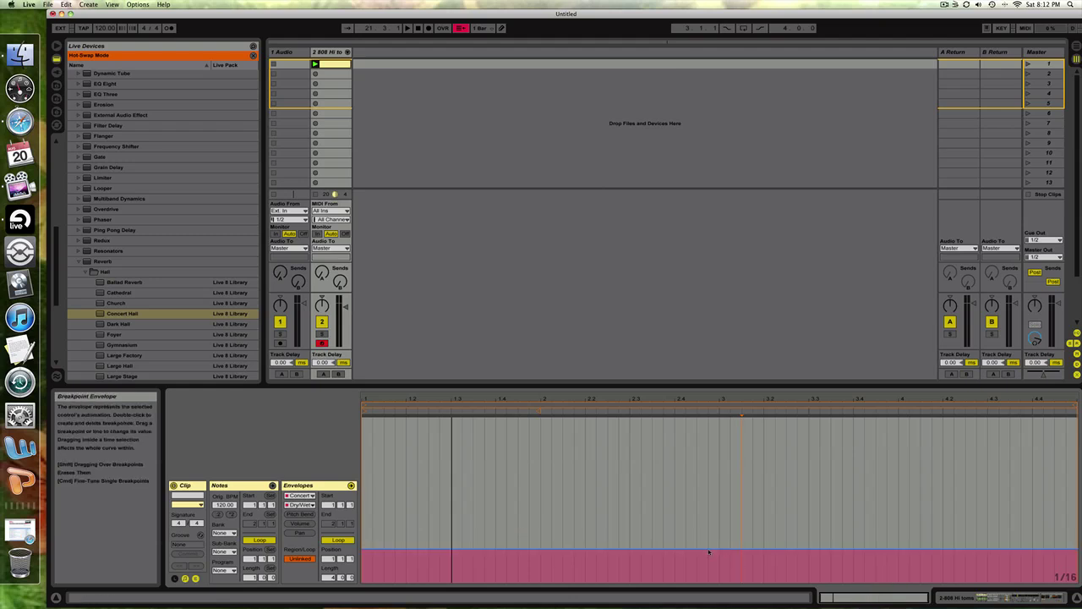
Step: Add two breakpoints to the Dry/Wet envelope, one near 2.3 and one shortly after 3.3, to bound its middle section
left_click(641, 549)
left_click(826, 549)
left_click_drag(655, 533, 827, 532)
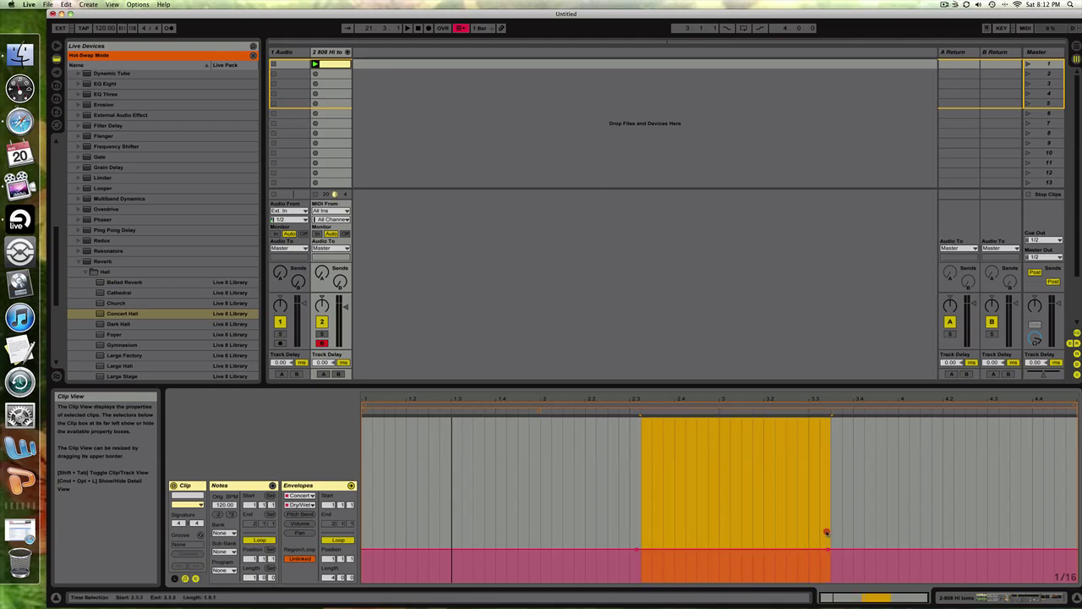
left_click(647, 518)
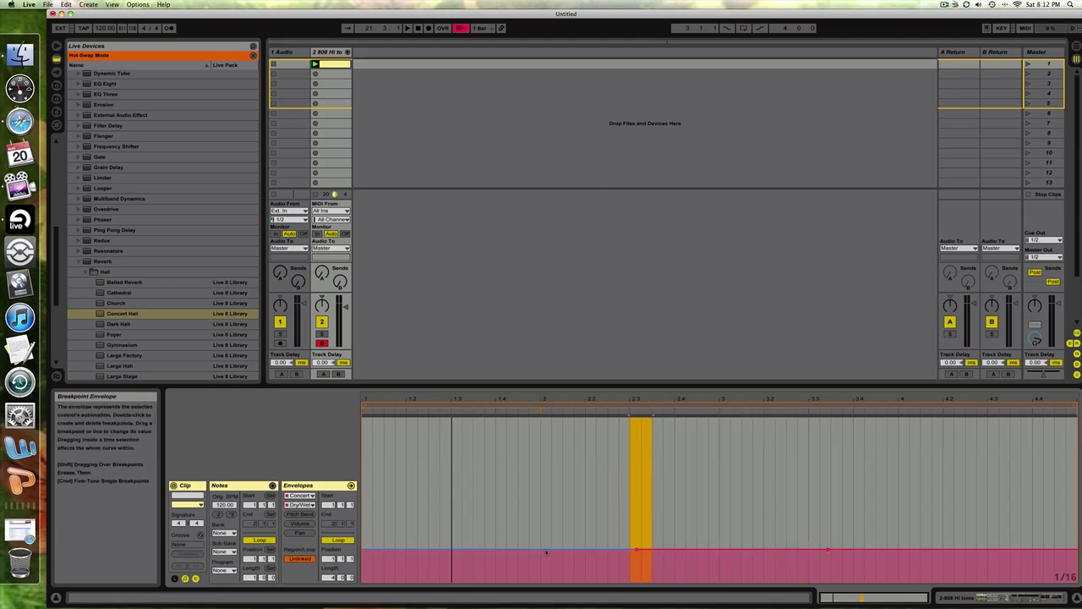
Step: Add lower Dry/Wet breakpoints near 1.4 and 4.2 so the envelope ramps up to and down from its flat middle
left_click_drag(545, 550, 519, 566)
key("super+z")
left_click(478, 570)
double_click(478, 550)
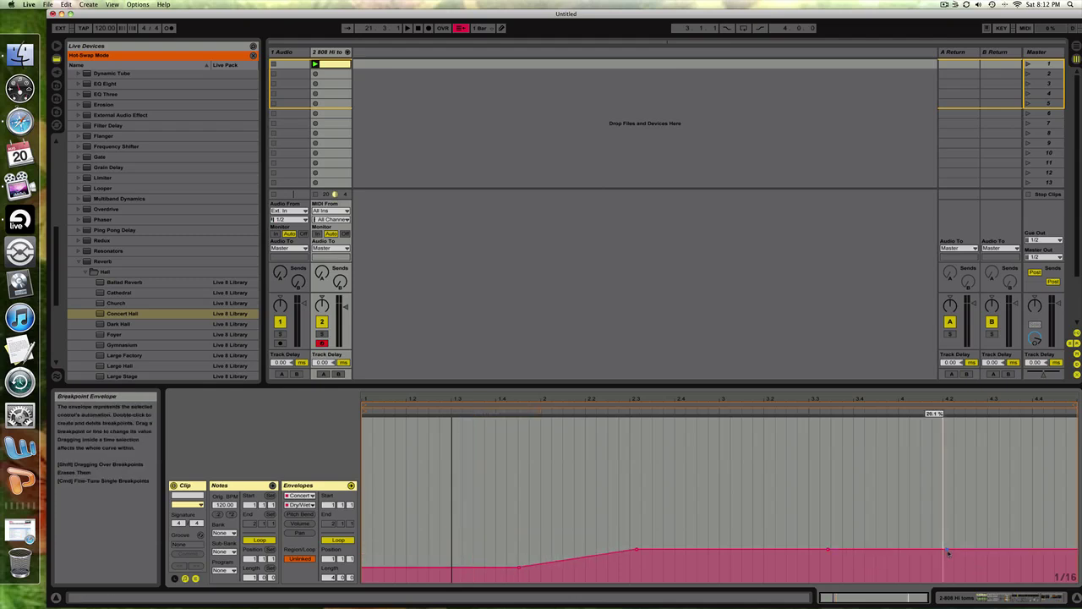
left_click_drag(945, 551, 939, 571)
Step: While the clip plays, add breakpoints near 1.3 and 4.4 and lower them so both ends of the Dry/Wet envelope taper almost to zero
key("space")
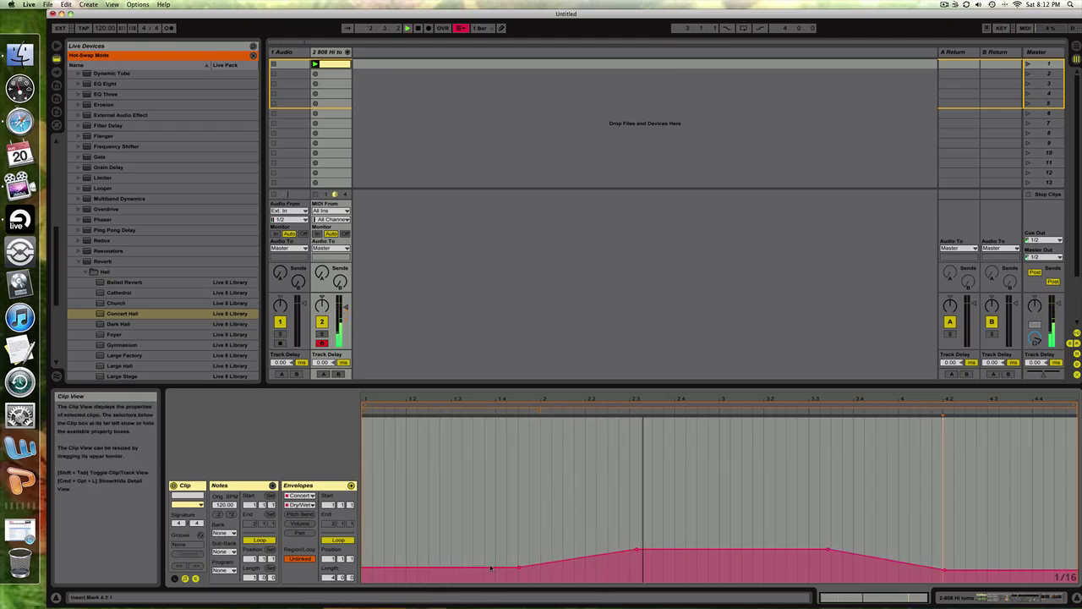
left_click_drag(452, 566, 421, 579)
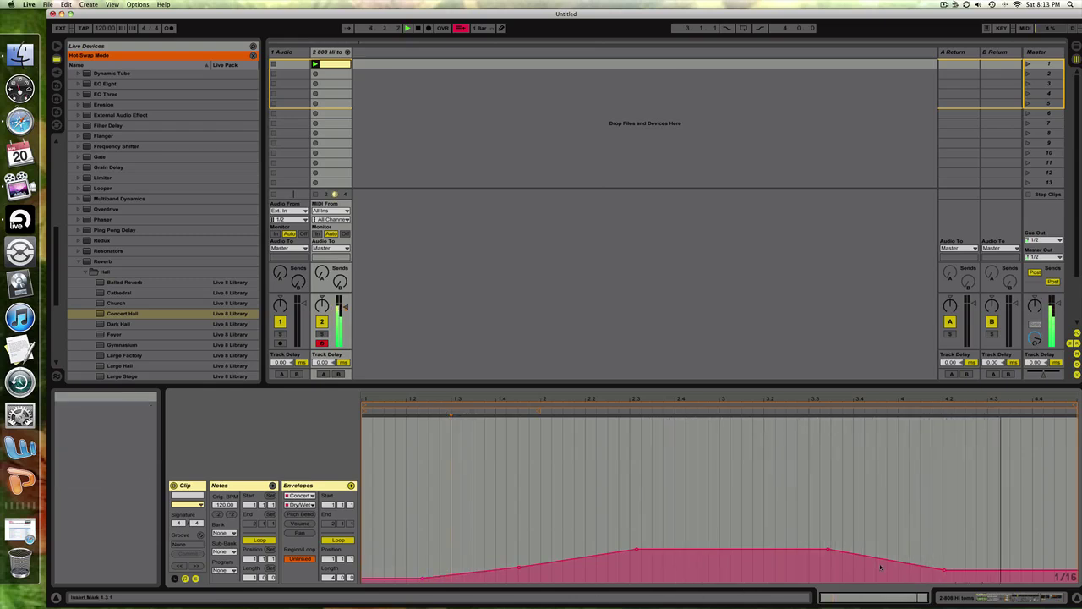
left_click_drag(944, 570, 921, 569)
double_click(1033, 569)
left_click_drag(1033, 570, 1033, 578)
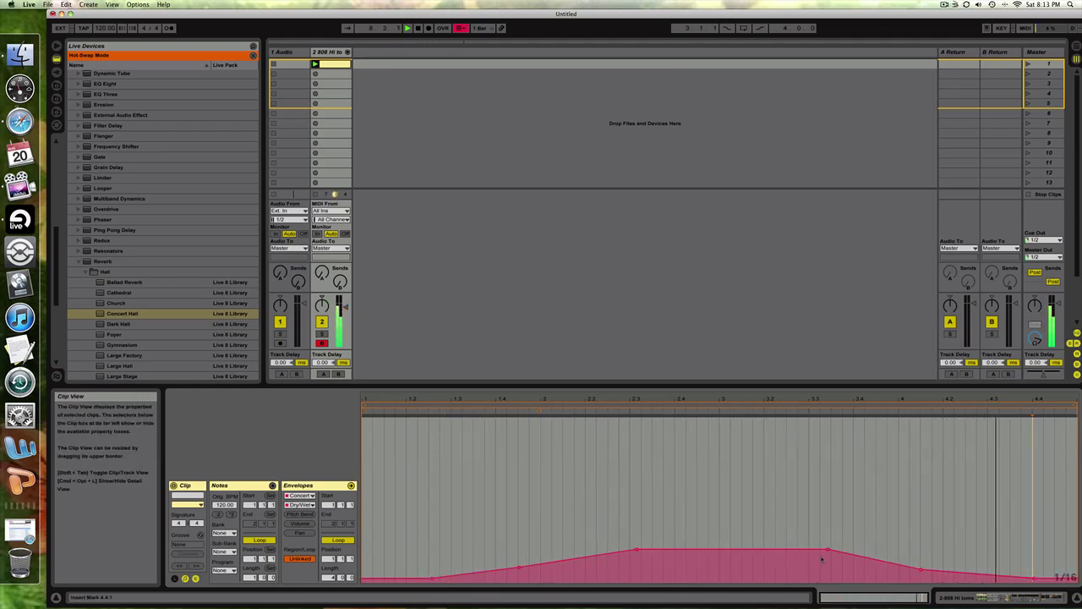
Step: Move the falling Dry/Wet breakpoints earlier, toward 3.3 and 3.4, and the rising ones later, toward 1.3 and just after bar 2
left_click_drag(828, 549, 790, 551)
left_click_drag(921, 570, 870, 569)
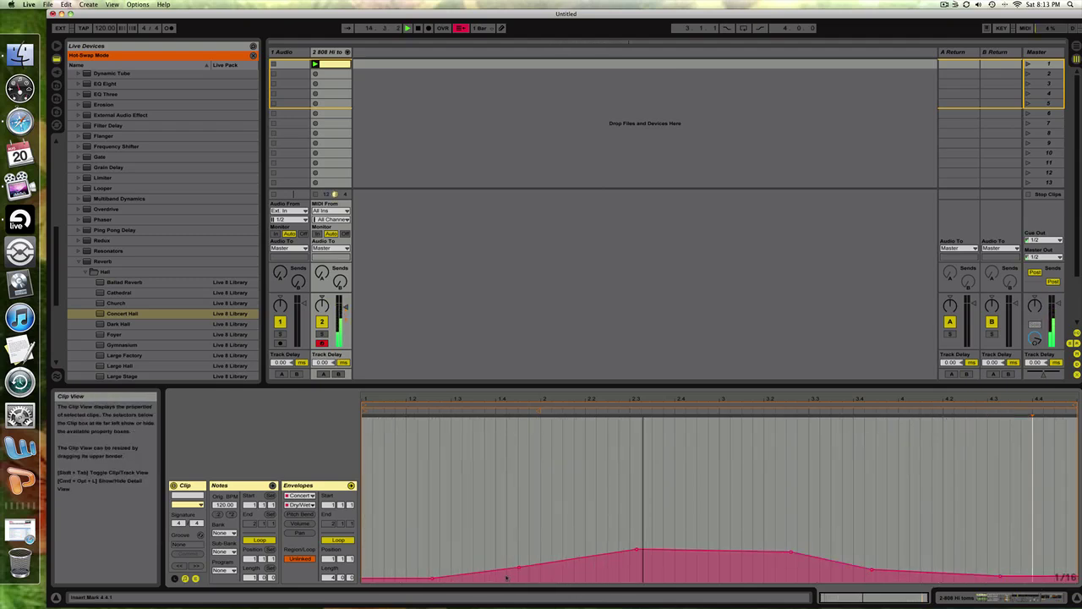
left_click_drag(519, 567, 547, 567)
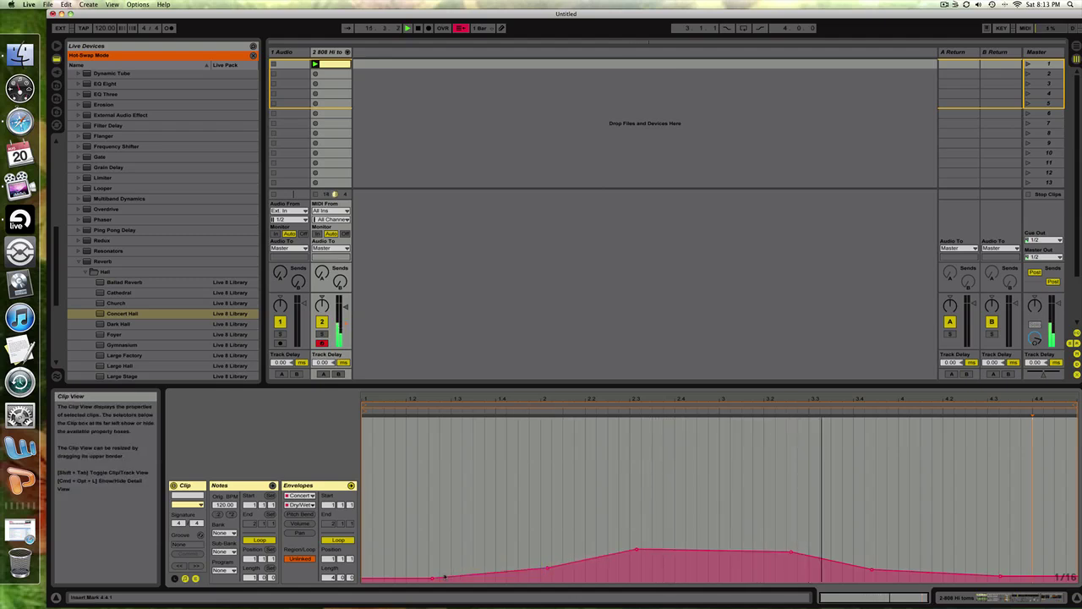
left_click_drag(432, 579, 441, 579)
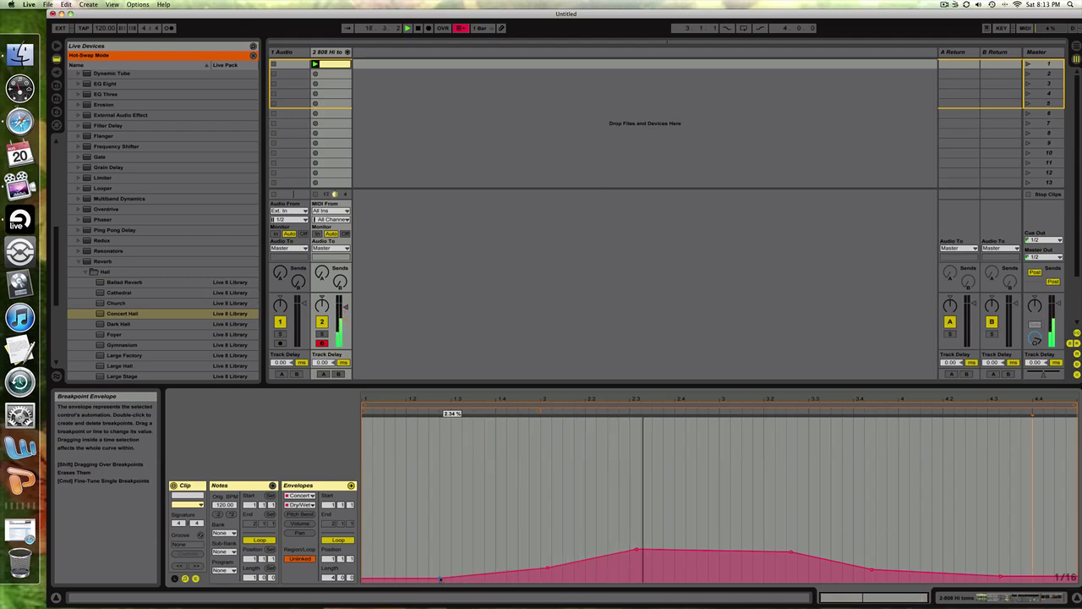
mouse_move(547, 568)
left_click_drag(548, 568, 568, 569)
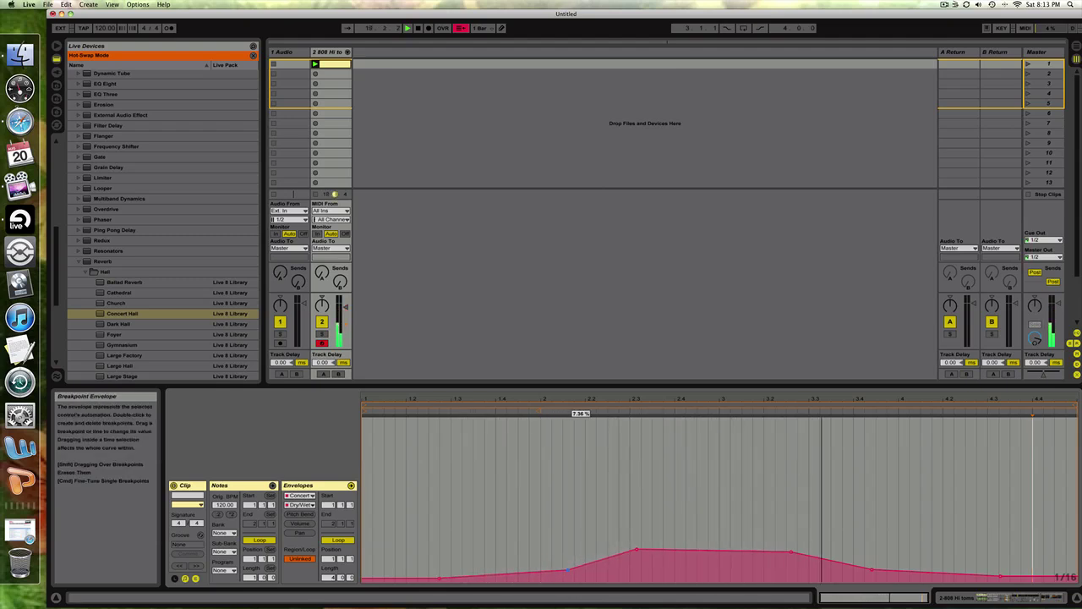
Step: Lower the envelope's flat middle slightly, then add a Dry/Wet peak of about 27% just before bar 3 and another breakpoint just after bar 3
mouse_move(637, 550)
left_click_drag(637, 549, 634, 553)
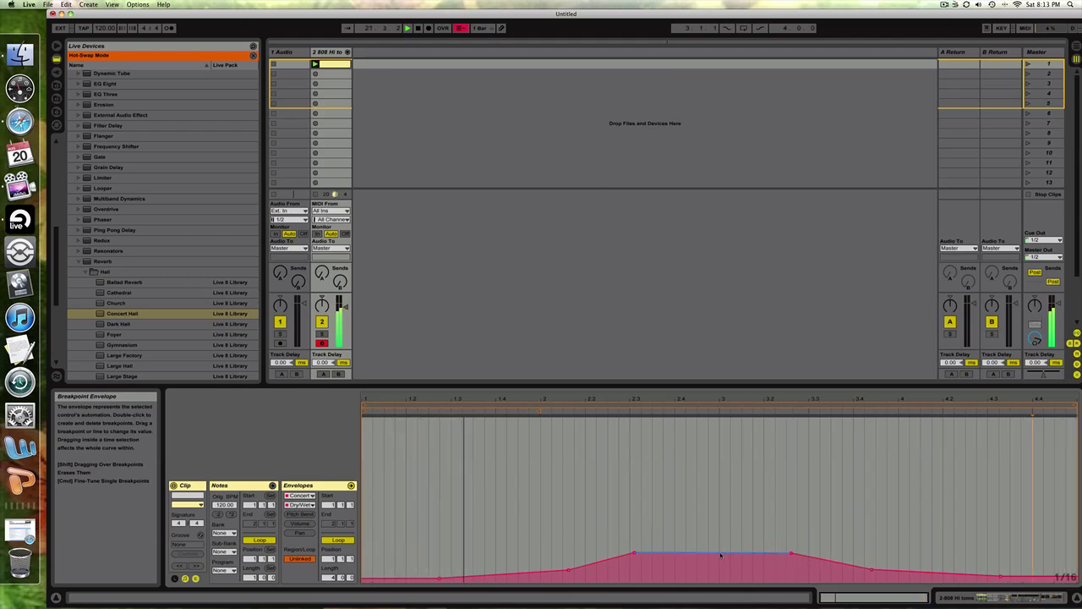
left_click_drag(720, 552, 719, 556)
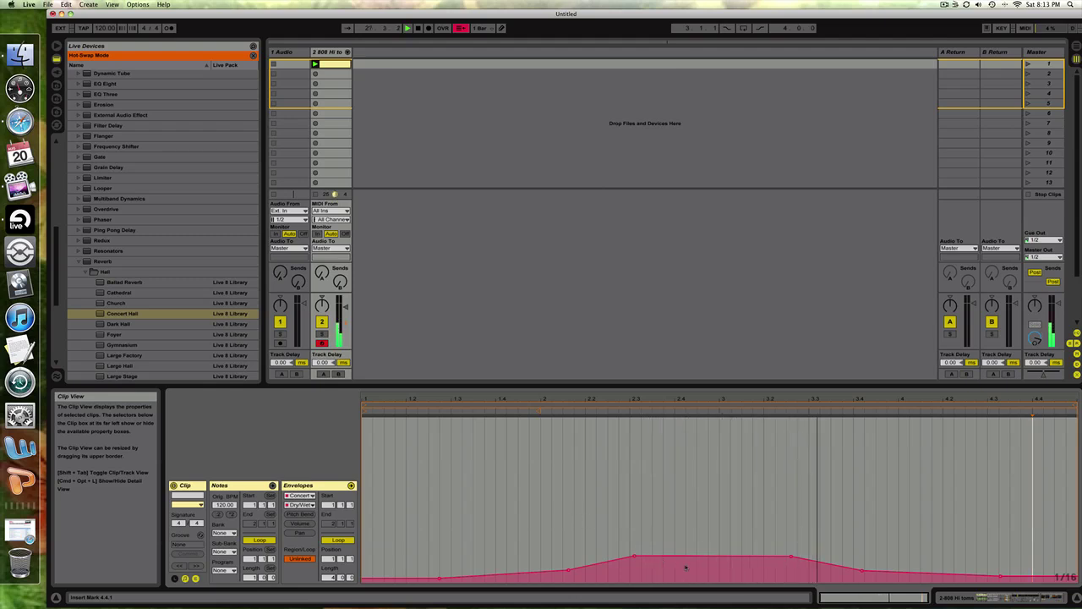
left_click_drag(709, 555, 710, 538)
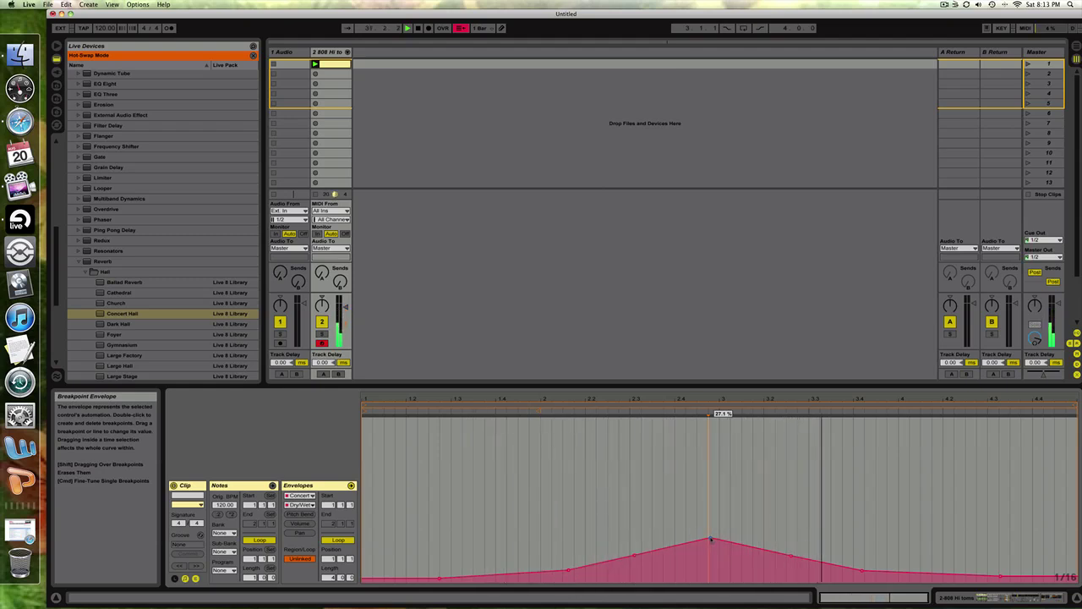
left_click(743, 542)
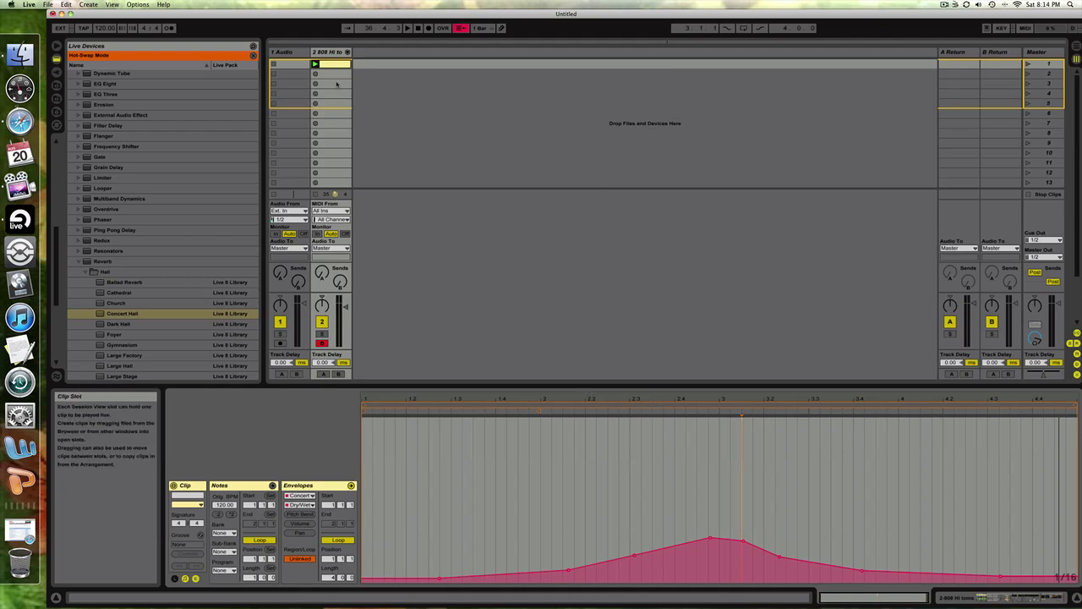
Step: Relaunch the 808 tom clip to listen to the finished envelopes, then stop playback
left_click(315, 65)
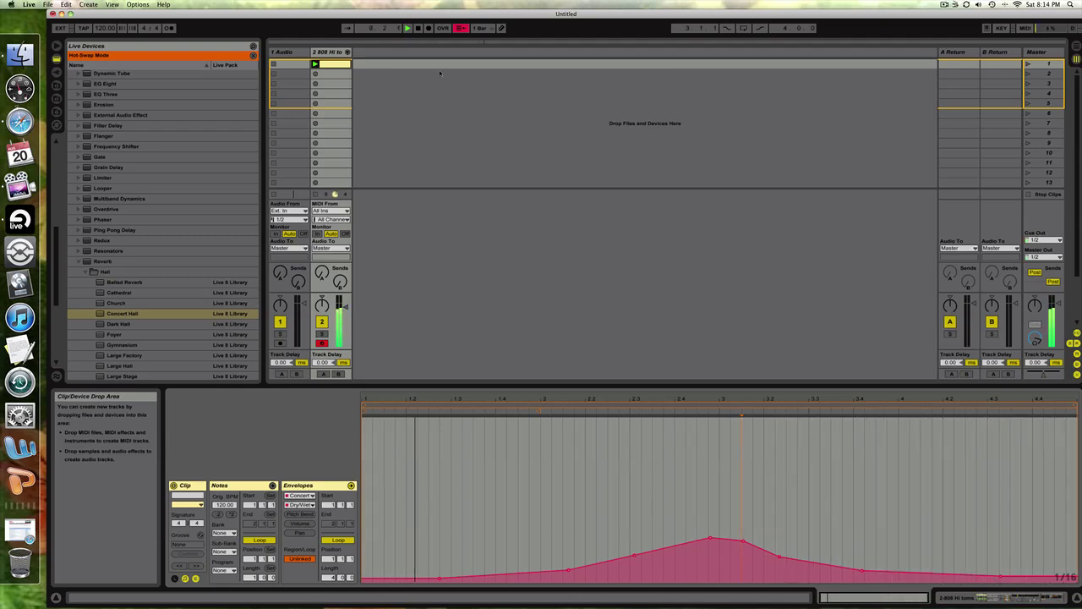
key("space")
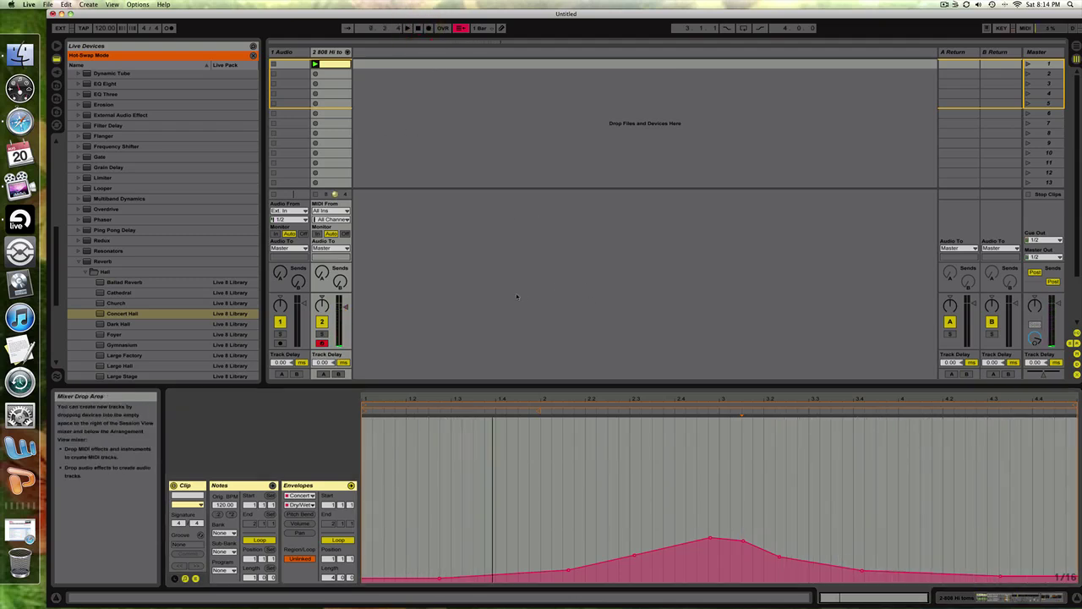